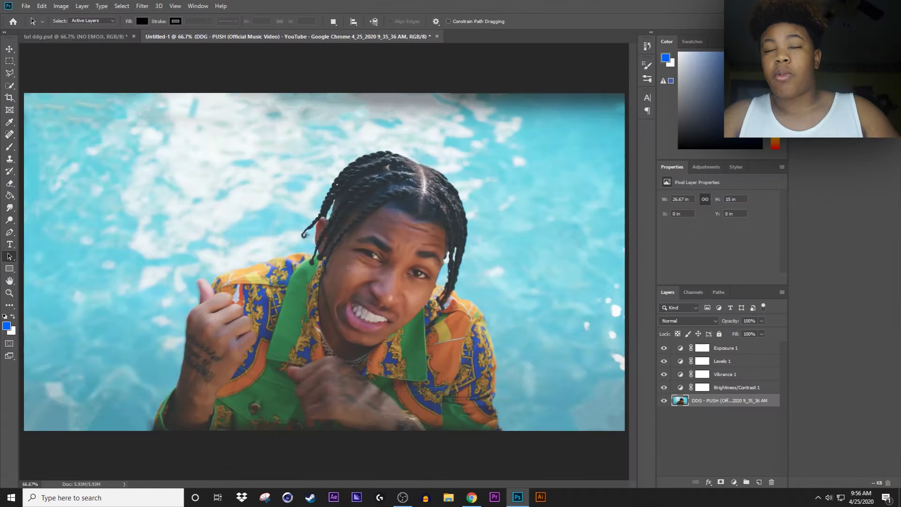
Step: Merge the Exposure, Levels, Vibrance and Brightness/Contrast adjustment layers with the photo layer into one layer
{"action": "key", "text": "alt+shift+bracketright"}
{"action": "key", "text": "alt+shift+bracketright"}
{"action": "key", "text": "alt+shift+bracketright"}
{"action": "key", "text": "alt+shift+bracketright"}
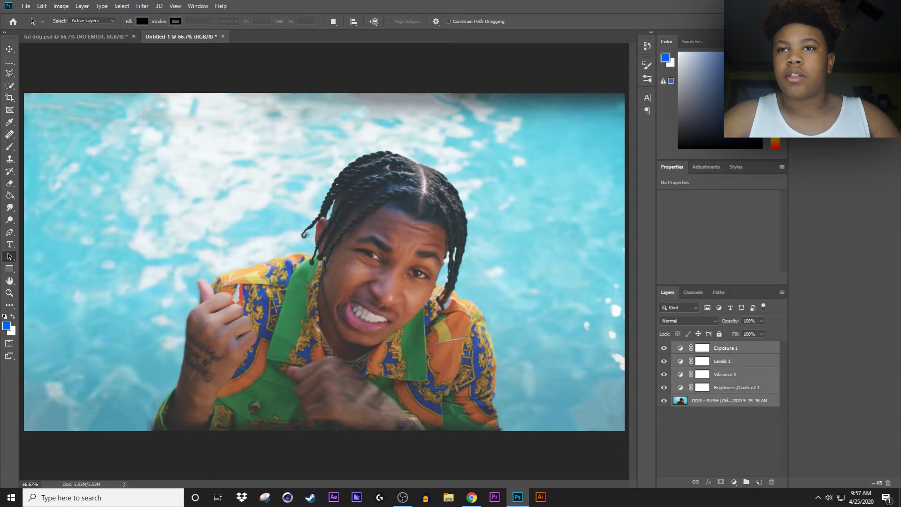
{"action": "right_click", "coordinate": [715, 374]}
{"action": "left_click", "coordinate": [731, 368]}
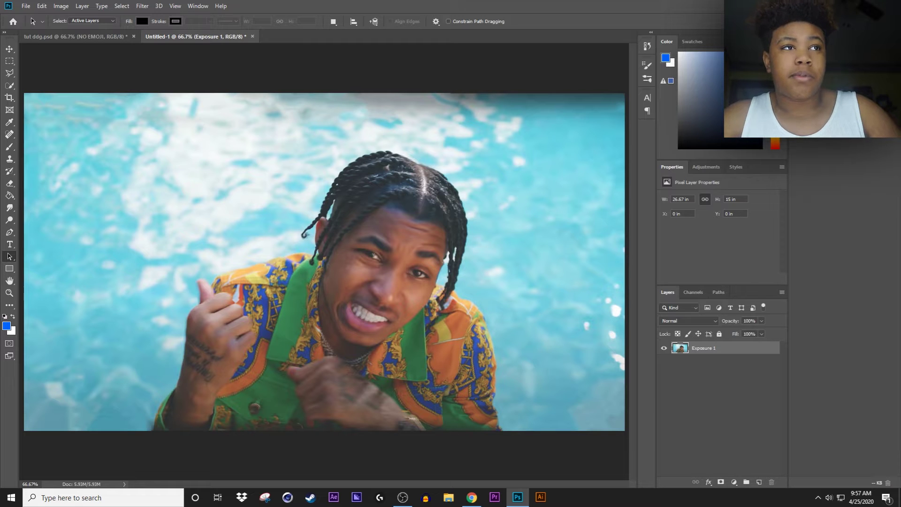
Step: Start a Pen tool path at the tattooed wrist and trace the outer edge of the raised hand up around the thumb tip
{"action": "key", "text": "z"}
{"action": "mouse_move", "coordinate": [106, 408]}
{"action": "left_mouse_down"}
{"action": "mouse_move", "coordinate": [150, 408]}
{"action": "mouse_move", "coordinate": [117, 408]}
{"action": "left_mouse_up"}
{"action": "key", "text": "p"}
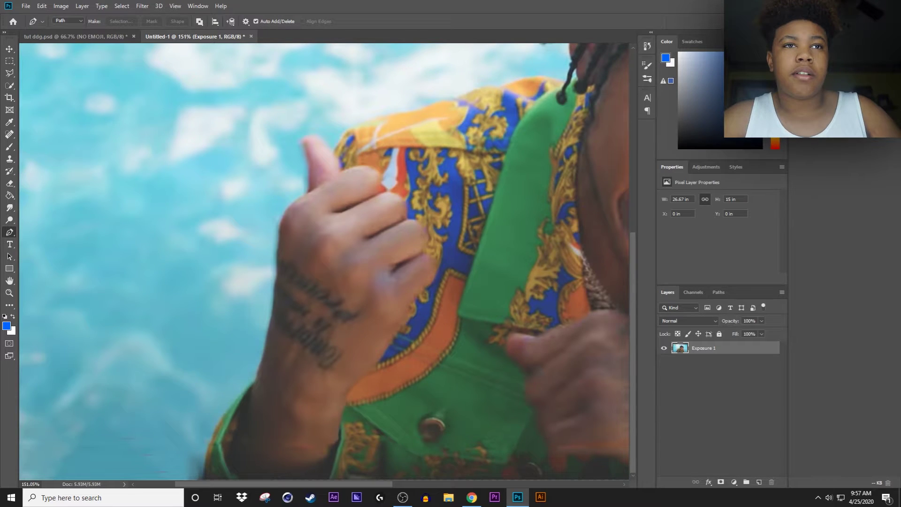
{"action": "left_click", "coordinate": [272, 315]}
{"action": "left_click", "coordinate": [277, 279]}
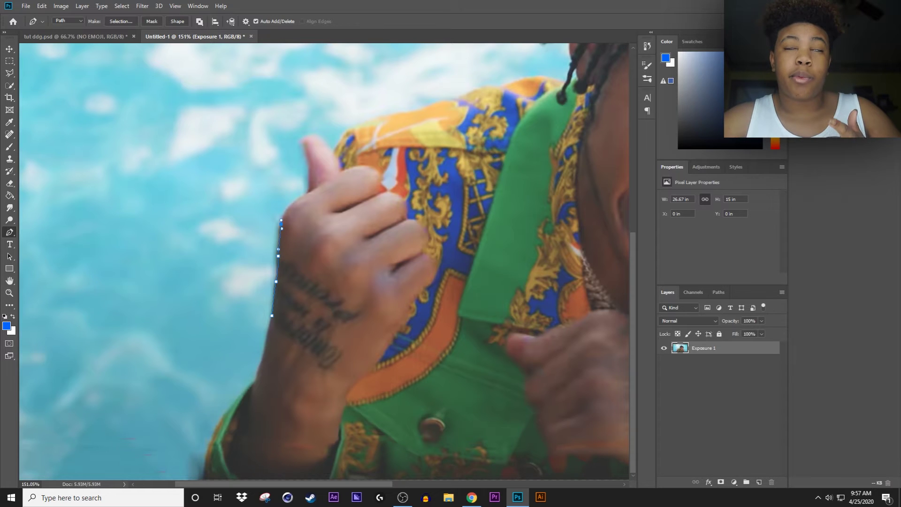
{"action": "left_click_drag", "start_coordinate": [307, 193], "coordinate": [317, 191]}
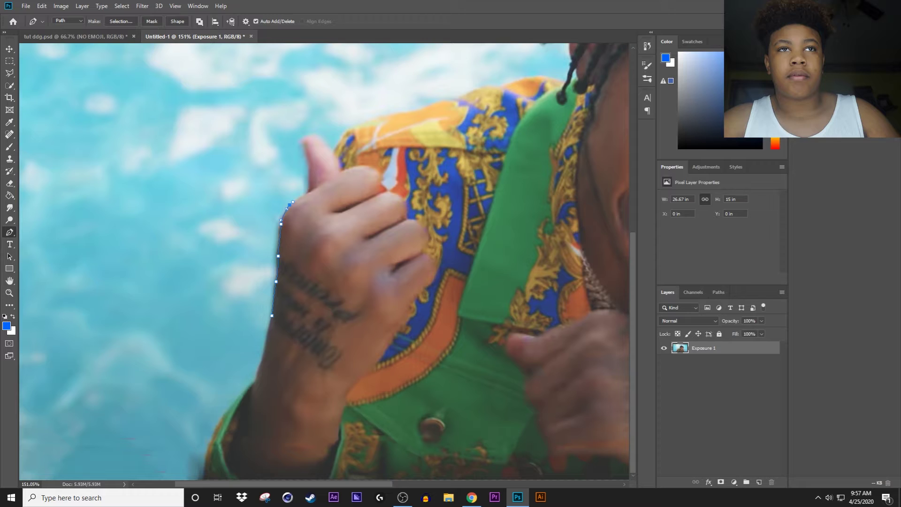
{"action": "left_click", "coordinate": [310, 173]}
{"action": "left_click_drag", "start_coordinate": [267, 151], "coordinate": [287, 146]}
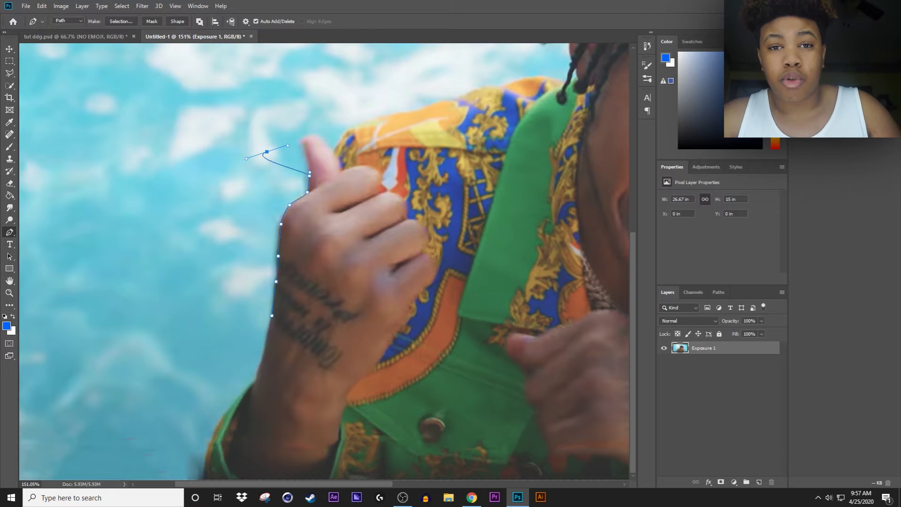
{"action": "key", "text": "ctrl+z"}
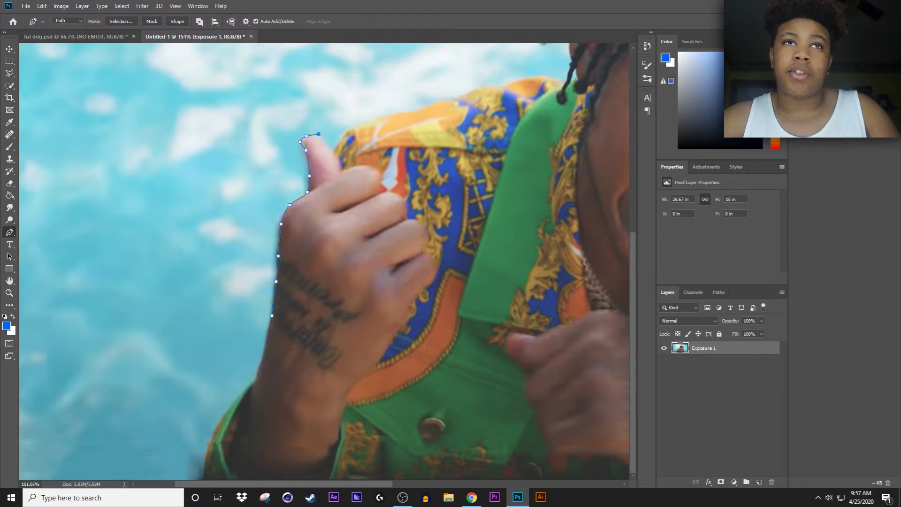
Step: Continue the path from the thumb along the top of the patterned shirt shoulder to the green collar
{"action": "left_click", "coordinate": [394, 112]}
{"action": "left_click", "coordinate": [402, 112]}
{"action": "left_click", "coordinate": [421, 109]}
{"action": "left_click", "coordinate": [438, 100]}
{"action": "left_click", "coordinate": [462, 96]}
{"action": "left_click", "coordinate": [469, 92]}
{"action": "left_click", "coordinate": [478, 86]}
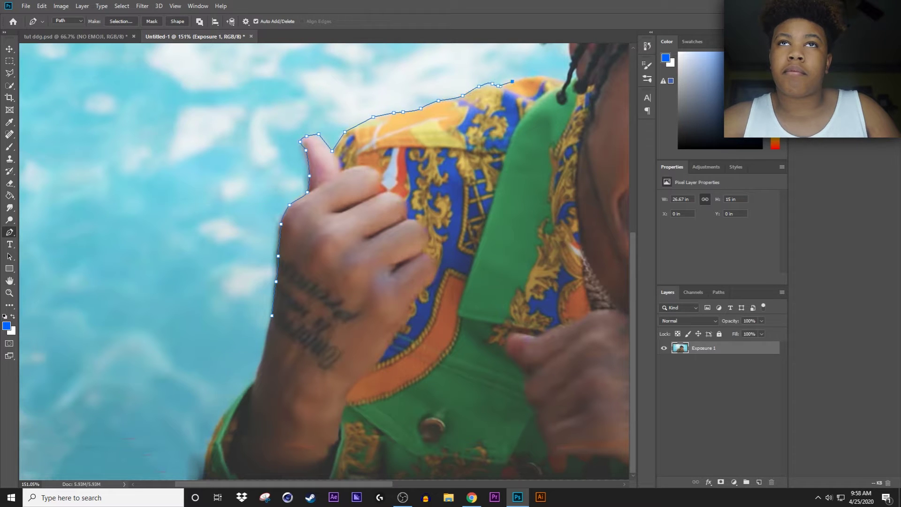
{"action": "left_click", "coordinate": [566, 79]}
Step: Extend the path up the ear, around the loose curled braid and along the adjoining hair
{"action": "scroll", "coordinate": [567, 79], "scroll_direction": "up", "scroll_amount": 3}
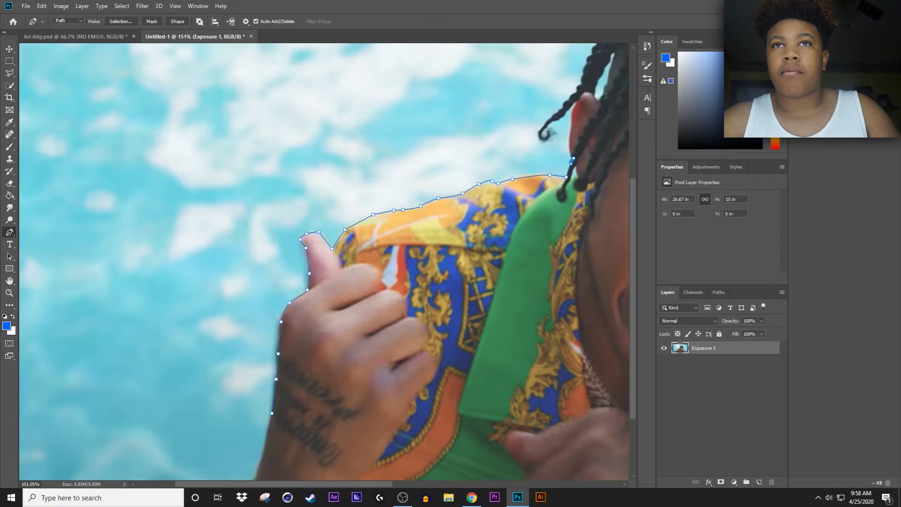
{"action": "left_click", "coordinate": [571, 125]}
{"action": "left_click", "coordinate": [572, 111]}
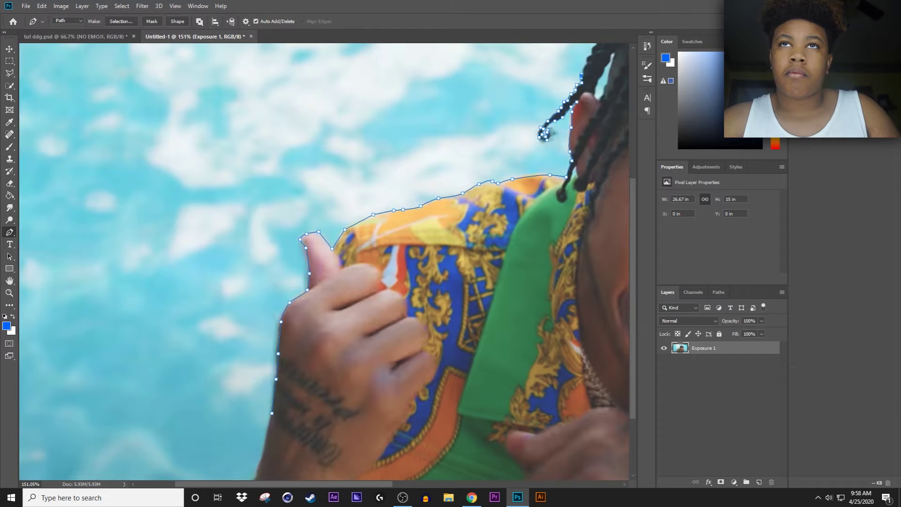
{"action": "left_click_drag", "start_coordinate": [549, 133], "coordinate": [422, 269]}
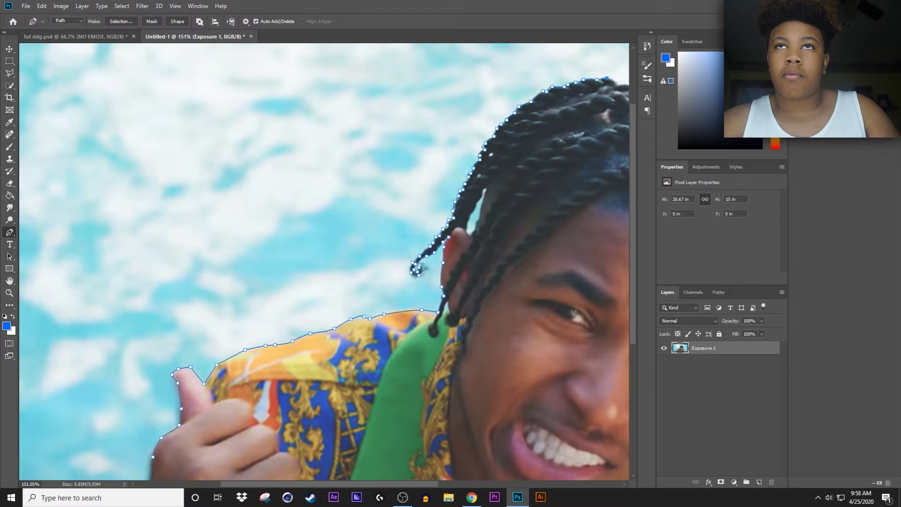
Step: Trace the path over the crown of the head and down the outer braids on the far side
{"action": "scroll", "coordinate": [324, 261], "scroll_direction": "right", "scroll_amount": 8}
{"action": "left_click", "coordinate": [294, 95]}
{"action": "left_click", "coordinate": [315, 105]}
{"action": "left_click", "coordinate": [335, 113]}
{"action": "left_click", "coordinate": [358, 122]}
{"action": "left_click", "coordinate": [398, 155]}
{"action": "left_click", "coordinate": [407, 170]}
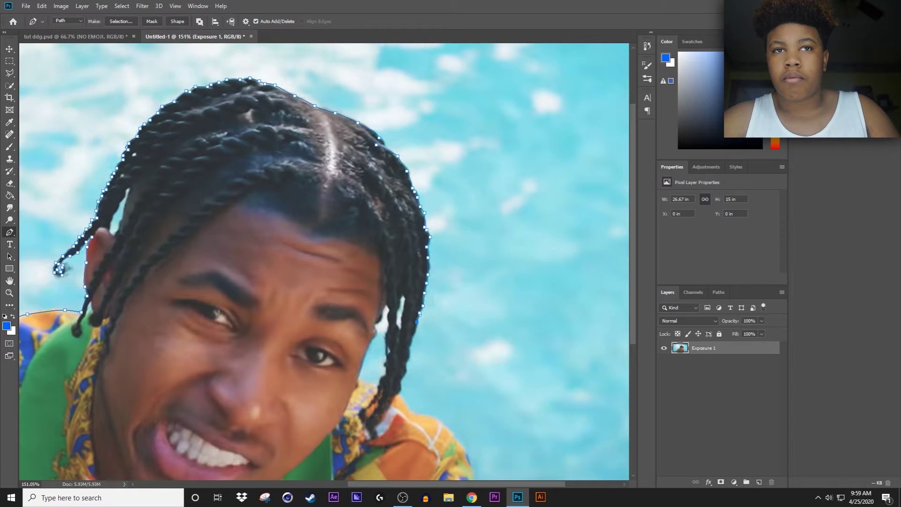
Step: Continue the path to the braid tips and along the top of the second shirt shoulder
{"action": "scroll", "coordinate": [399, 378], "scroll_direction": "down", "scroll_amount": 1}
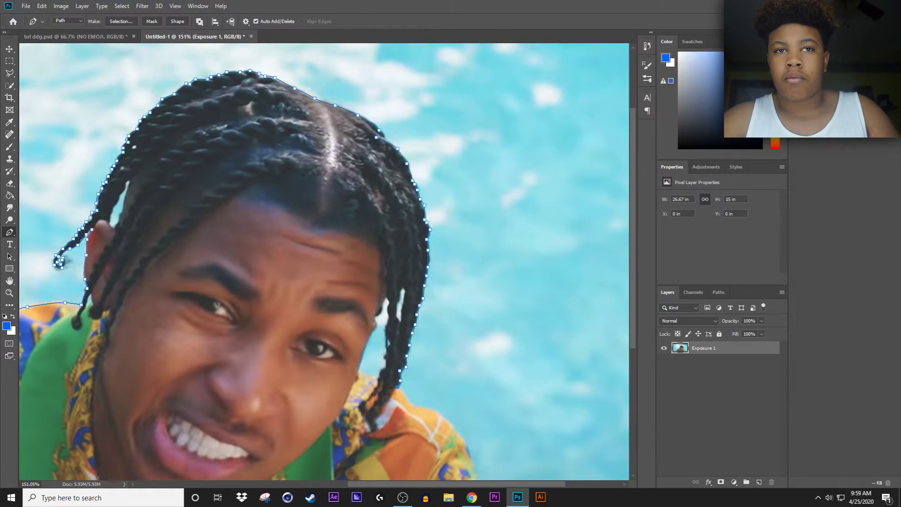
{"action": "left_click", "coordinate": [430, 407]}
{"action": "left_click", "coordinate": [439, 413]}
{"action": "left_click", "coordinate": [449, 421]}
{"action": "left_click", "coordinate": [461, 435]}
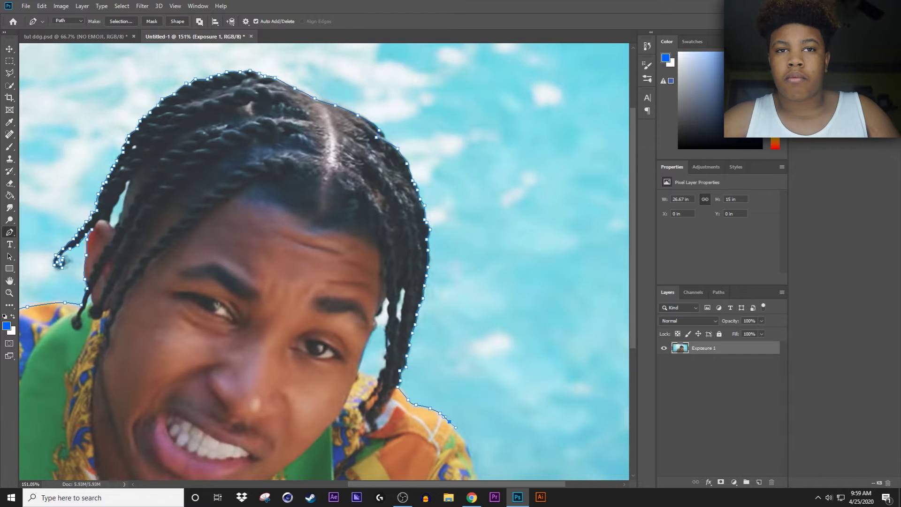
{"action": "left_click", "coordinate": [472, 464]}
Step: Trace the outer edge of the second sleeve down to the bottom edge of the photo
{"action": "scroll", "coordinate": [471, 464], "scroll_direction": "down", "scroll_amount": 10}
{"action": "left_click", "coordinate": [487, 304]}
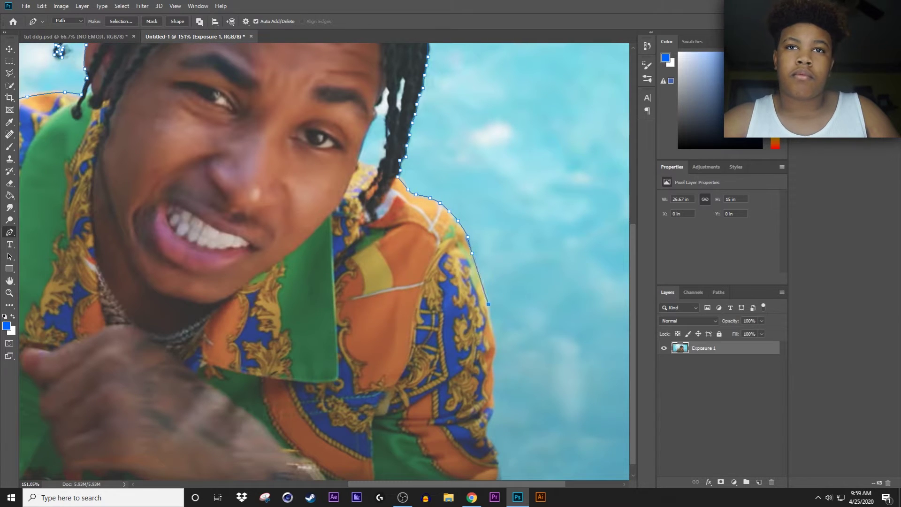
{"action": "left_click", "coordinate": [493, 384]}
{"action": "left_click", "coordinate": [494, 401]}
{"action": "left_click", "coordinate": [486, 426]}
{"action": "scroll", "coordinate": [487, 426], "scroll_direction": "down", "scroll_amount": 2}
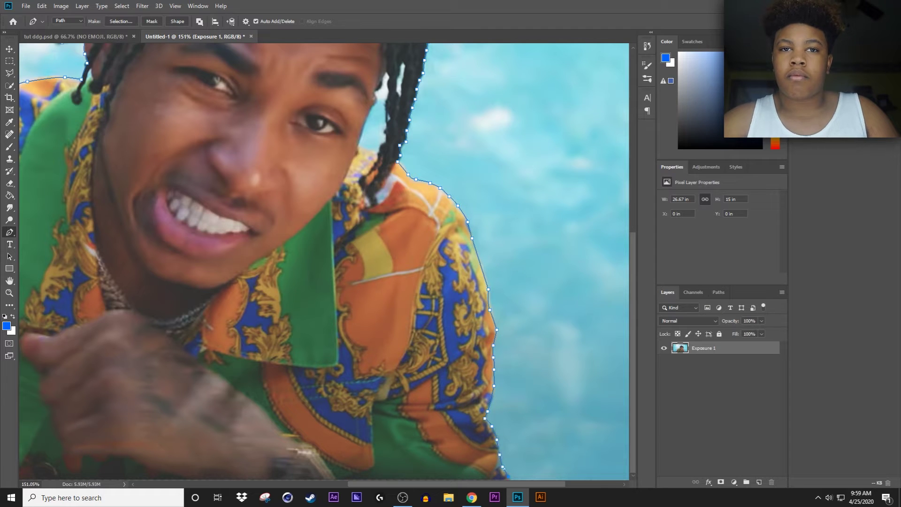
Step: Run the path outside the canvas below the photo and back to the green cuff of the raised arm
{"action": "left_click", "coordinate": [9, 292]}
{"action": "key", "text": "ctrl+0"}
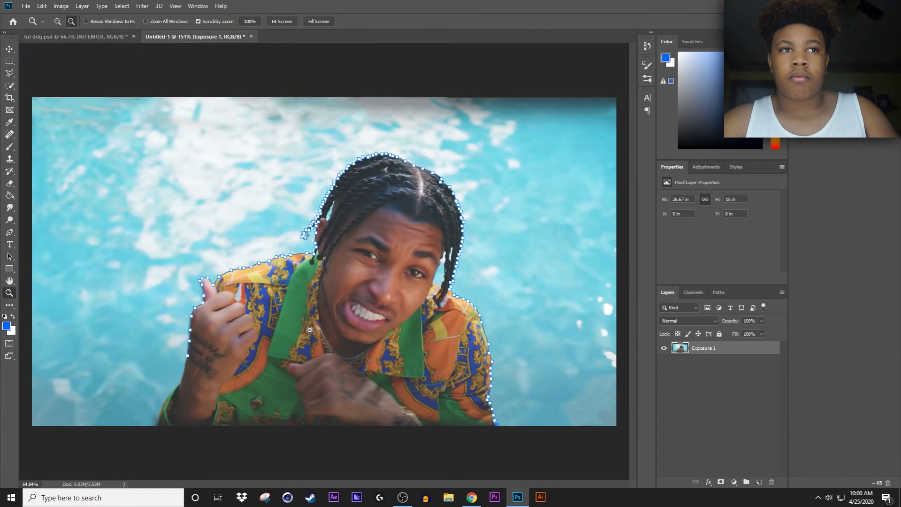
{"action": "key", "text": "p"}
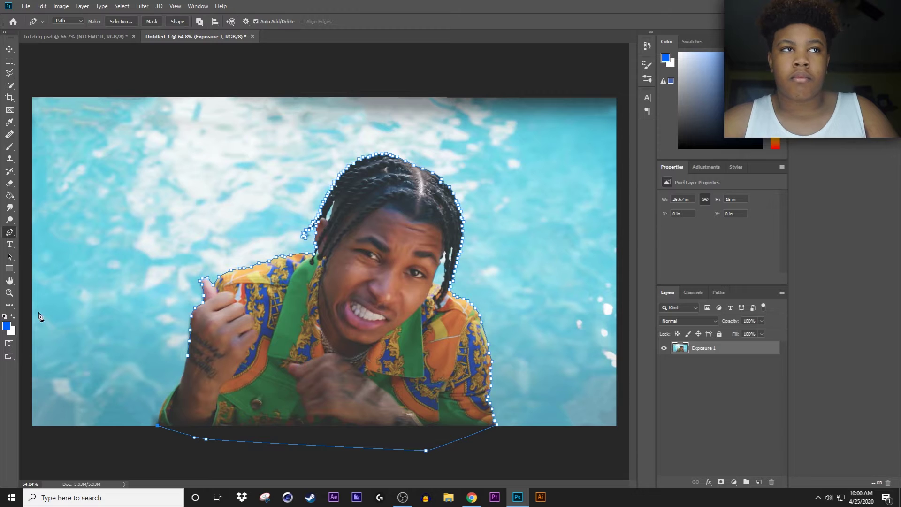
Step: Trace the green cuff and forearm up to the tattooed wrist and close the path at its starting point
{"action": "key", "text": "z"}
{"action": "scroll", "coordinate": [186, 410], "scroll_direction": "up", "scroll_amount": 1}
{"action": "scroll", "coordinate": [186, 410], "scroll_direction": "up", "scroll_amount": 5}
{"action": "key", "text": "p"}
{"action": "left_click", "coordinate": [116, 434]}
{"action": "left_click", "coordinate": [126, 415]}
{"action": "left_click", "coordinate": [132, 398]}
{"action": "left_click", "coordinate": [148, 378]}
{"action": "left_click", "coordinate": [167, 359]}
{"action": "left_click", "coordinate": [175, 351]}
{"action": "left_click", "coordinate": [191, 289]}
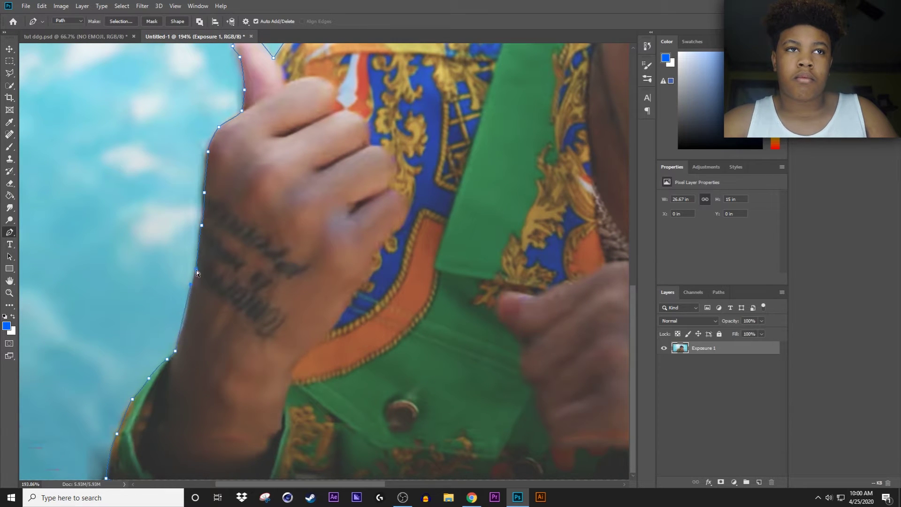
{"action": "left_click", "coordinate": [196, 270]}
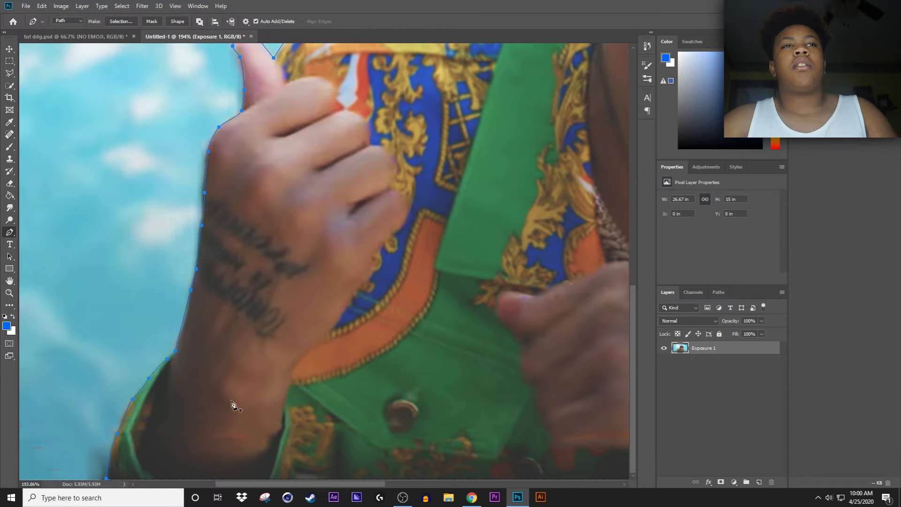
Step: Convert the closed path around the man into a new anti-aliased selection with a feather radius of 0 pixels
{"action": "left_click", "coordinate": [9, 292]}
{"action": "scroll", "coordinate": [398, 285], "scroll_direction": "down", "scroll_amount": 8}
{"action": "scroll", "coordinate": [373, 306], "scroll_direction": "up", "scroll_amount": 1}
{"action": "scroll", "coordinate": [373, 306], "scroll_direction": "up", "scroll_amount": 1}
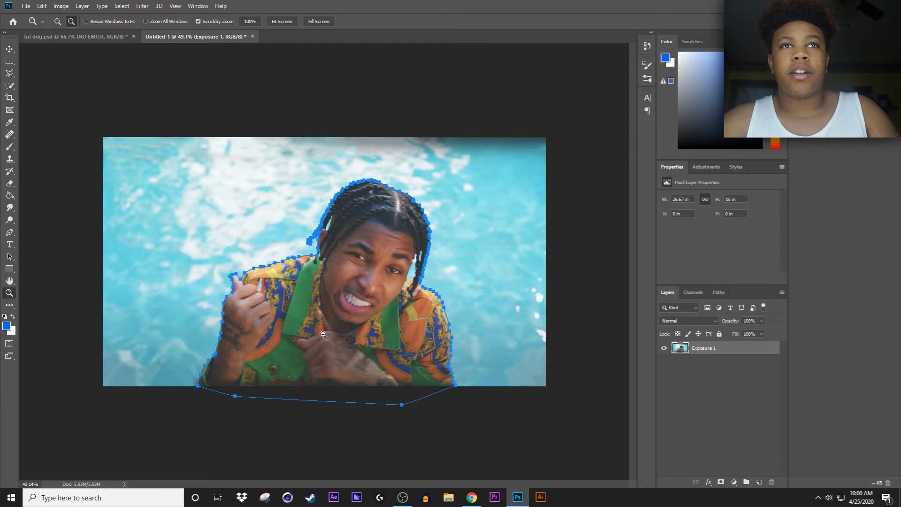
{"action": "left_click", "coordinate": [9, 232]}
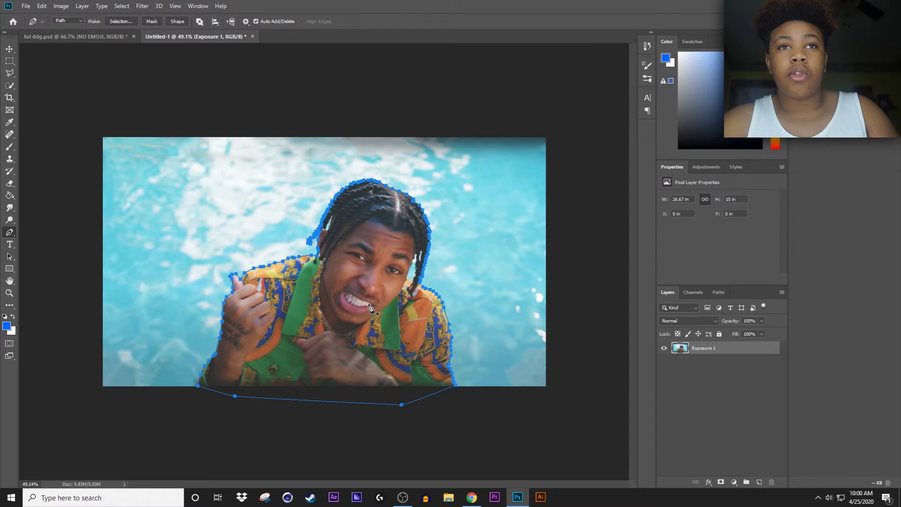
{"action": "right_click", "coordinate": [369, 284]}
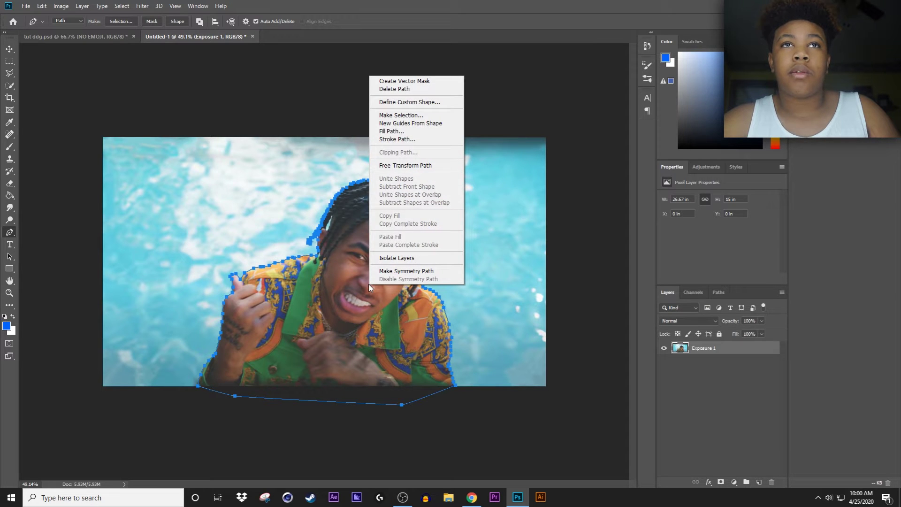
{"action": "left_click", "coordinate": [402, 116]}
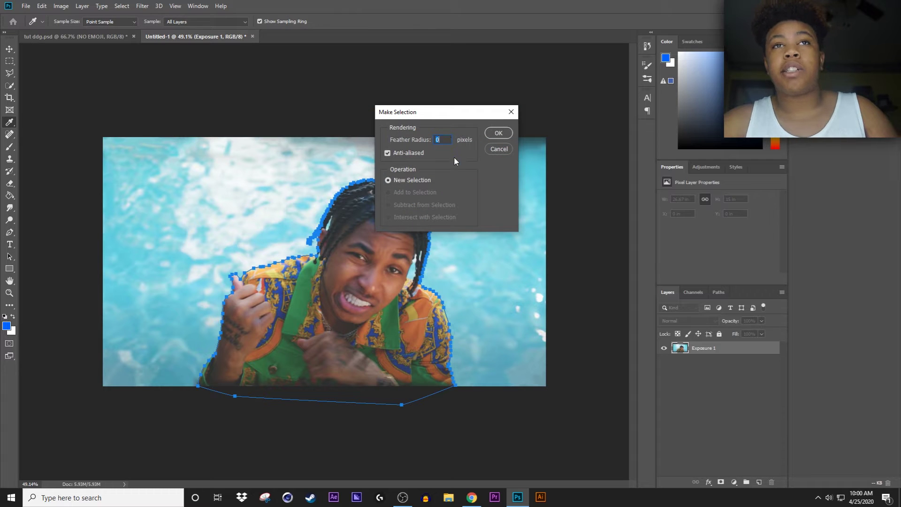
{"action": "left_click", "coordinate": [499, 133]}
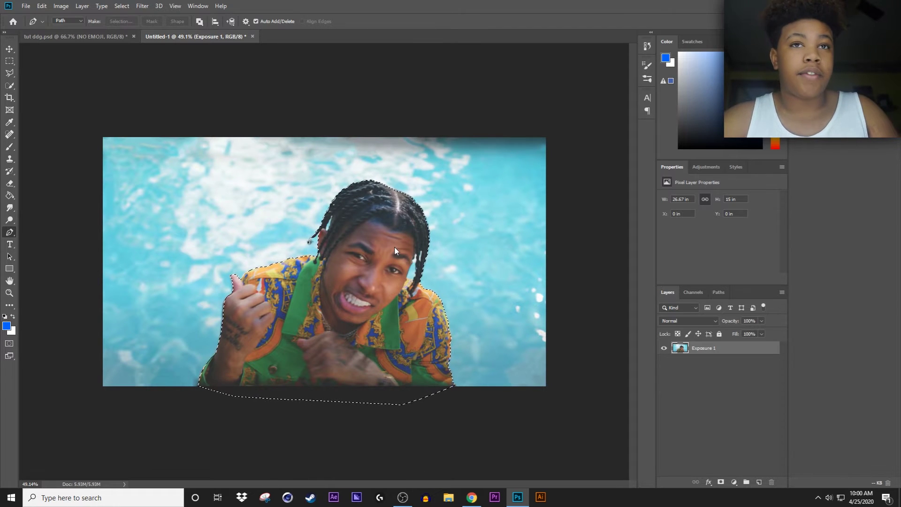
Step: Copy the selected man onto a new layer and hide the Exposure 1 layer
{"action": "key", "text": "ctrl+j"}
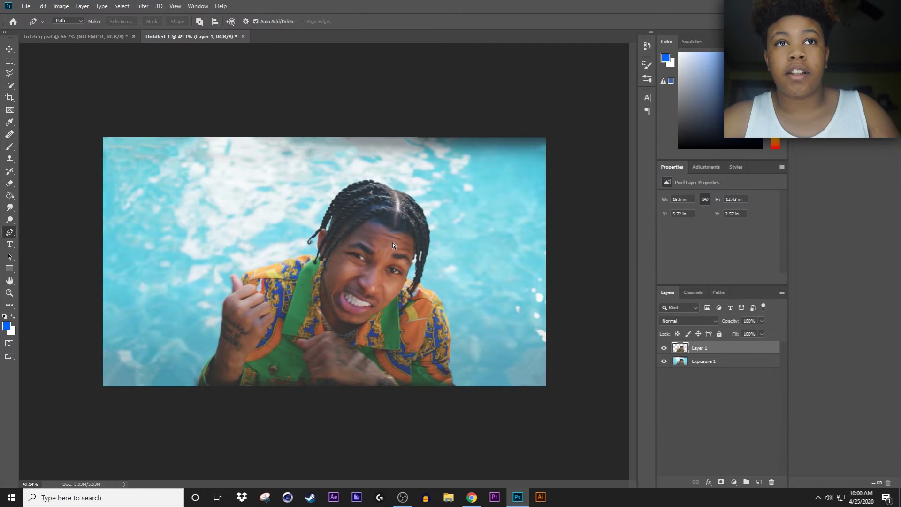
{"action": "left_click", "coordinate": [663, 361]}
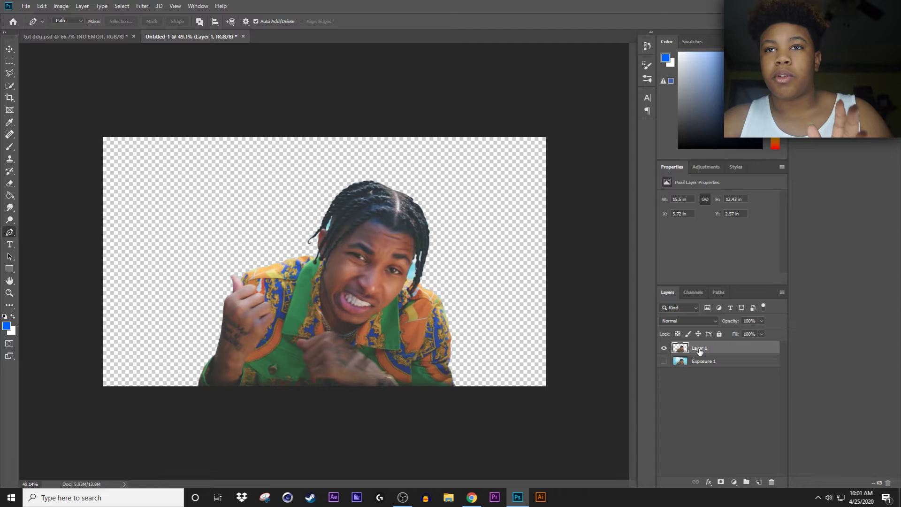
Step: Start a path along the braid side of the blue background gap beside the face, undoing the last misplaced points
{"action": "scroll", "coordinate": [373, 294], "scroll_direction": "up", "scroll_amount": 5}
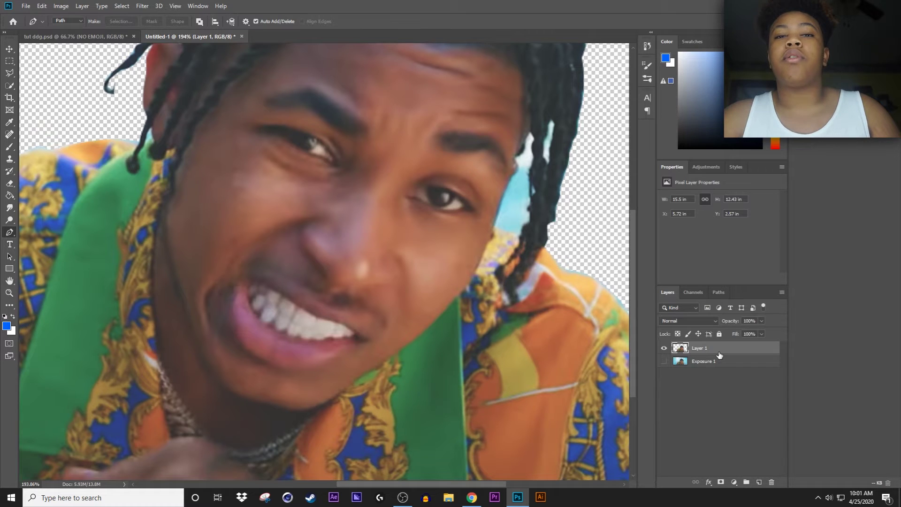
{"action": "left_click", "coordinate": [529, 133]}
{"action": "left_click", "coordinate": [534, 138]}
{"action": "left_click", "coordinate": [534, 151]}
{"action": "left_click", "coordinate": [533, 162]}
{"action": "left_click", "coordinate": [530, 173]}
{"action": "left_click", "coordinate": [530, 186]}
{"action": "left_click", "coordinate": [529, 197]}
{"action": "key", "text": "ctrl+z"}
{"action": "key", "text": "ctrl+z"}
{"action": "key", "text": "ctrl+z"}
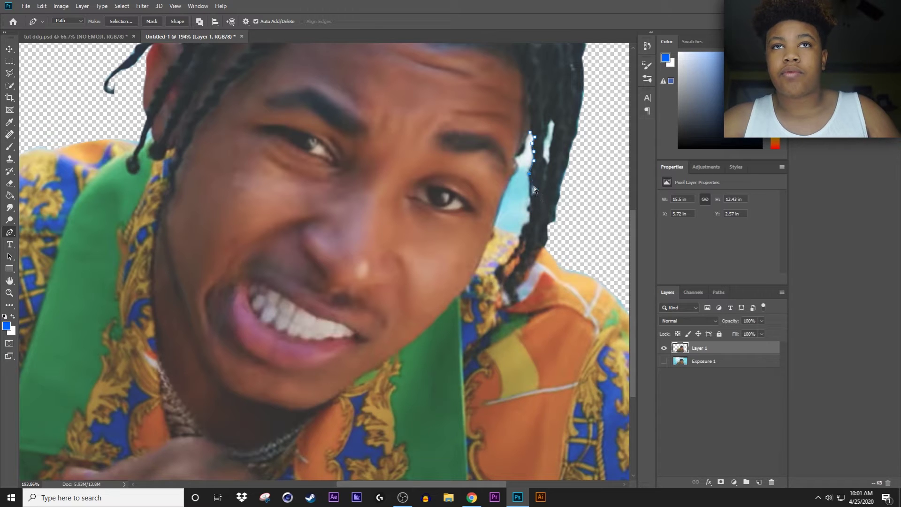
Step: Trace the rest of the blue gap down the braid, across the shirt and up the cheek, closing the path
{"action": "left_click", "coordinate": [537, 189]}
{"action": "left_click", "coordinate": [530, 204]}
{"action": "left_click", "coordinate": [529, 217]}
{"action": "left_click", "coordinate": [520, 232]}
{"action": "left_click", "coordinate": [495, 227]}
{"action": "left_click", "coordinate": [505, 192]}
{"action": "left_click", "coordinate": [516, 153]}
{"action": "left_click", "coordinate": [531, 134]}
Step: Turn the gap's path into a selection with 0 pixels feather, delete the background inside it and deselect
{"action": "right_click", "coordinate": [510, 217]}
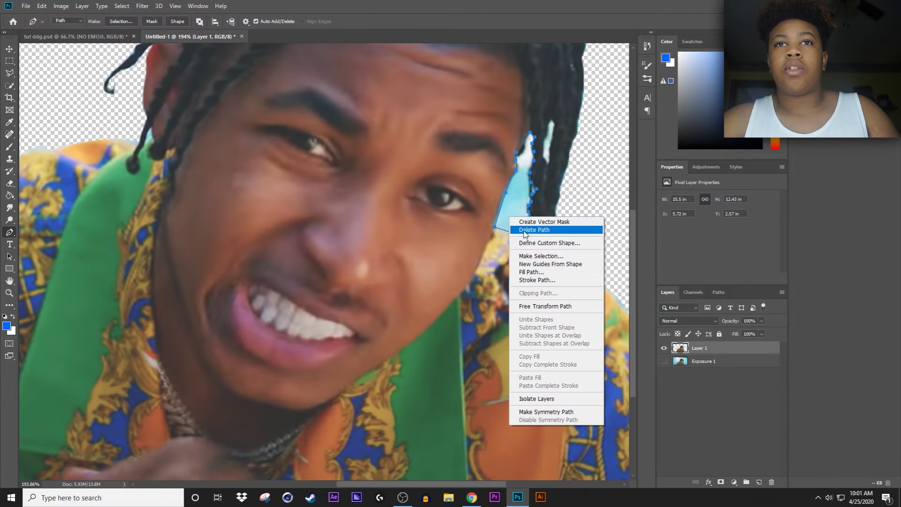
{"action": "left_click", "coordinate": [533, 256]}
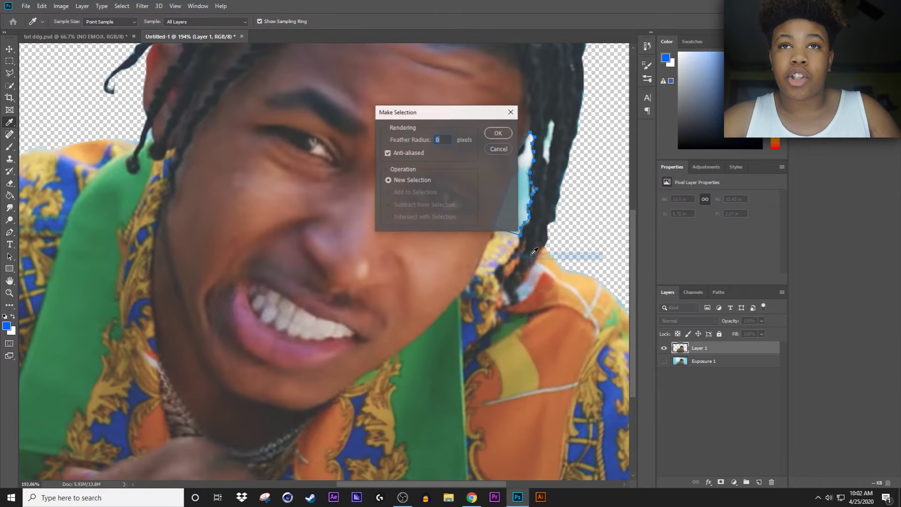
{"action": "left_click", "coordinate": [499, 134]}
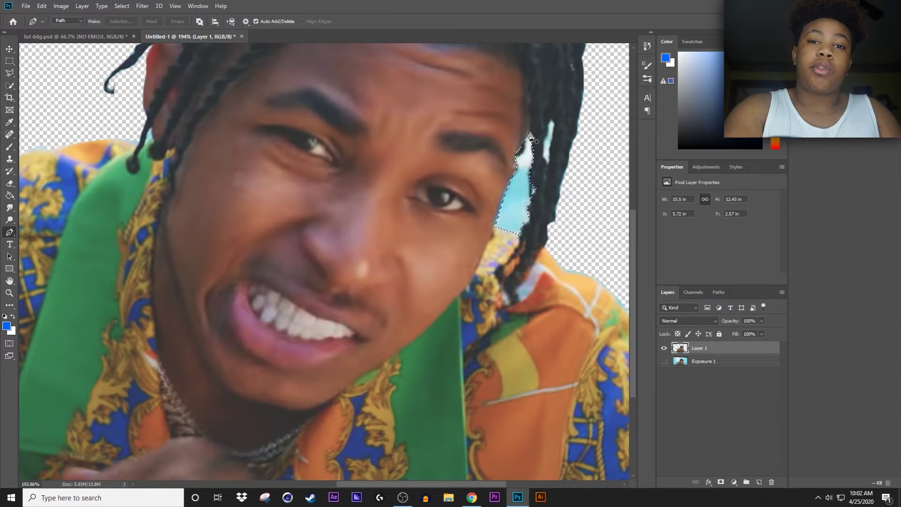
{"action": "key", "text": "Delete"}
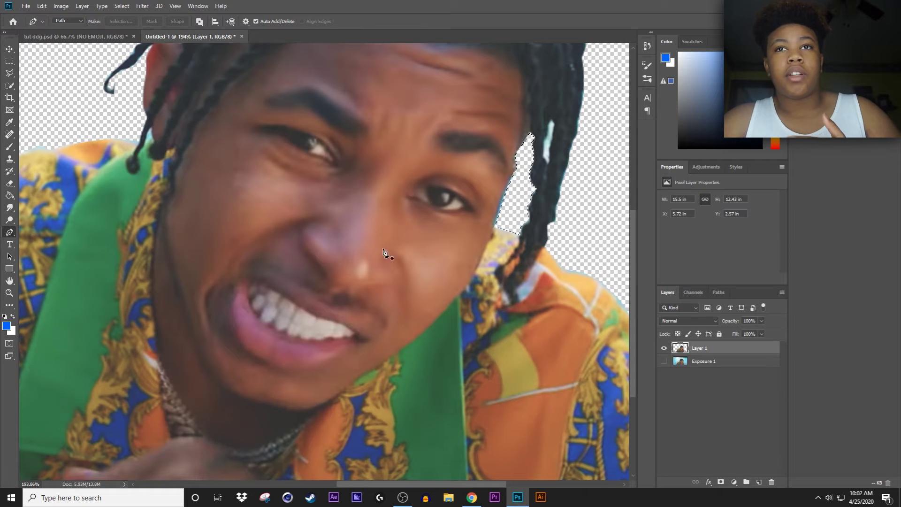
{"action": "scroll", "coordinate": [630, 263], "scroll_direction": "up", "scroll_amount": 3}
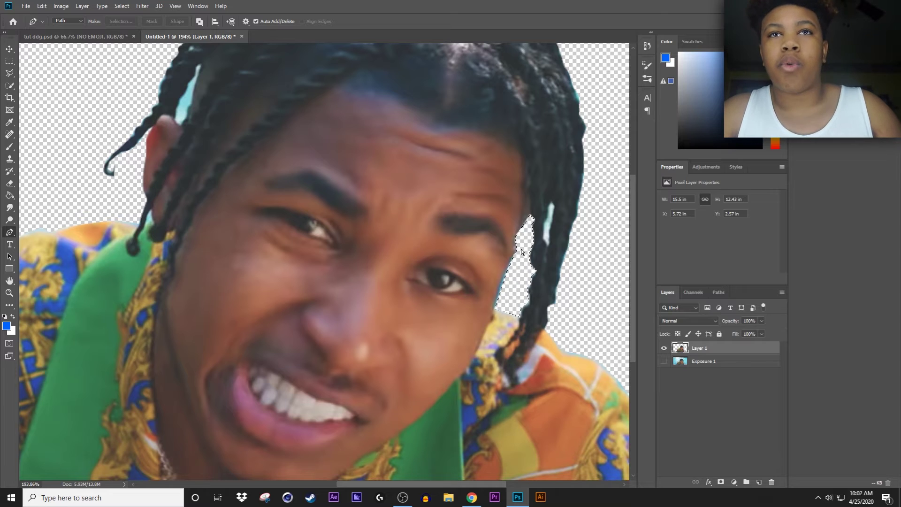
{"action": "key", "text": "ctrl+d"}
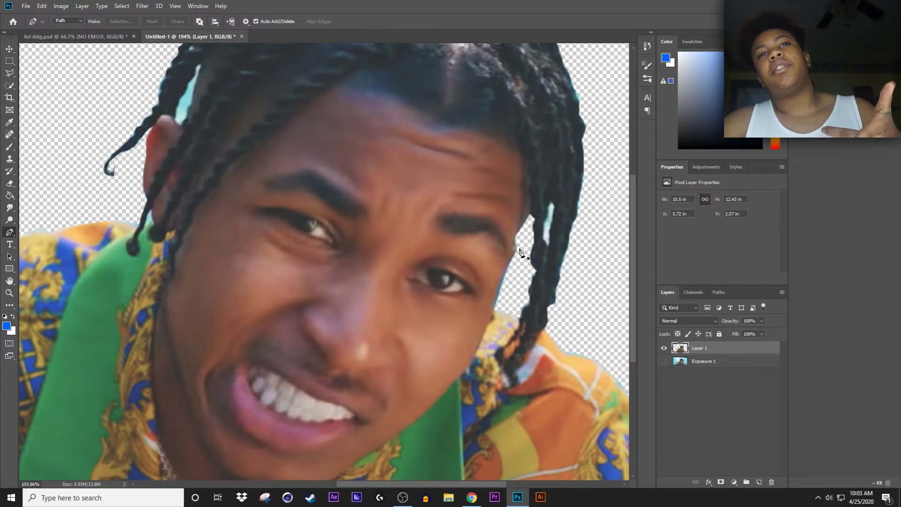
Step: Outline the small blue gap between the braids beside the face with a path, turn it into a selection and delete its background
{"action": "left_click", "coordinate": [553, 201]}
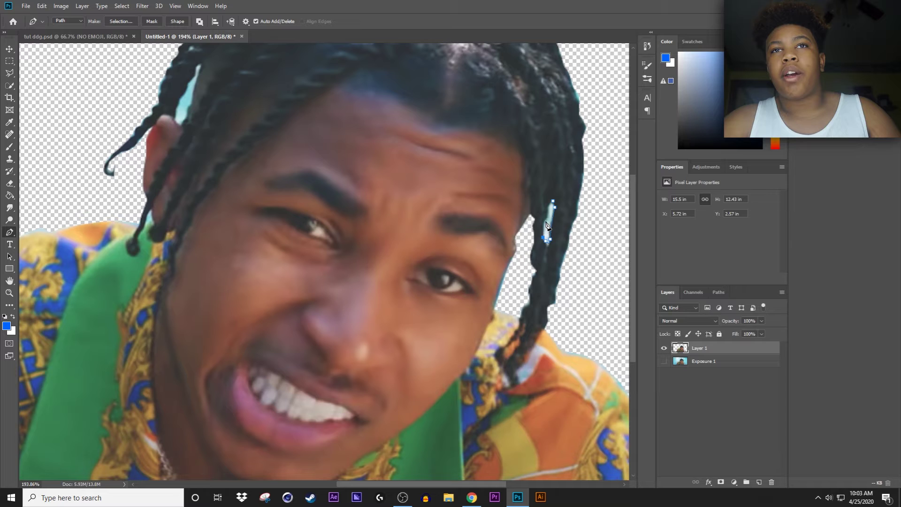
{"action": "right_click", "coordinate": [545, 231]}
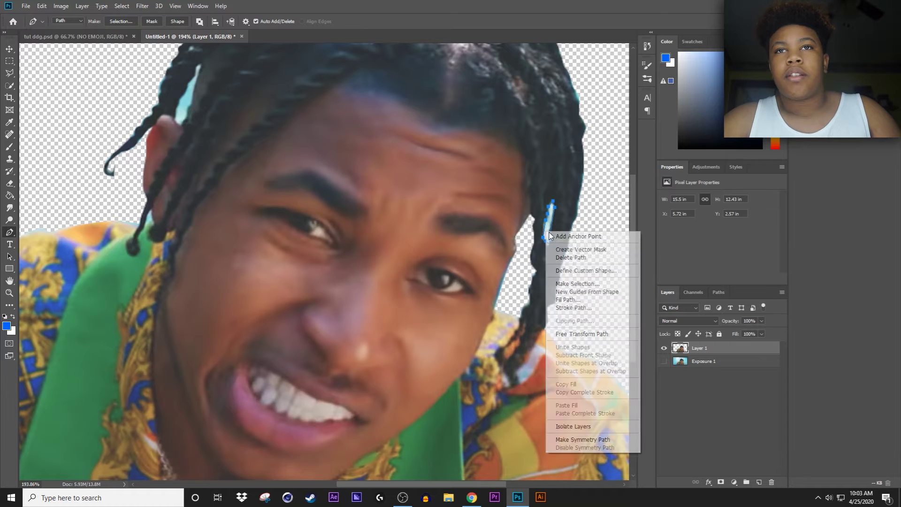
{"action": "left_click", "coordinate": [572, 283]}
{"action": "left_click", "coordinate": [499, 134]}
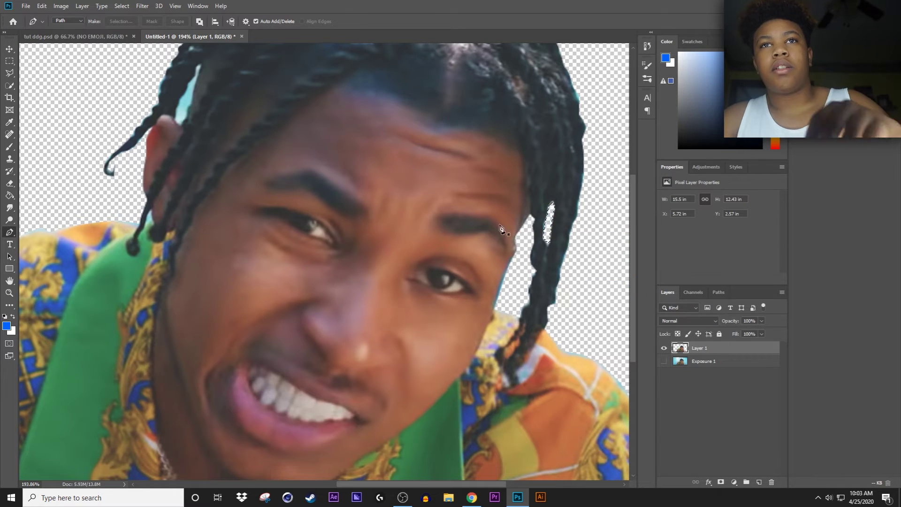
Step: Trace a closed path around the leftover blue gap between the braids above the ear
{"action": "left_click", "coordinate": [201, 63]}
{"action": "left_click", "coordinate": [196, 70]}
{"action": "left_click", "coordinate": [189, 81]}
{"action": "left_click", "coordinate": [185, 92]}
{"action": "left_click", "coordinate": [180, 99]}
{"action": "left_click", "coordinate": [177, 111]}
{"action": "left_click", "coordinate": [181, 122]}
{"action": "left_click", "coordinate": [188, 112]}
{"action": "left_click", "coordinate": [188, 103]}
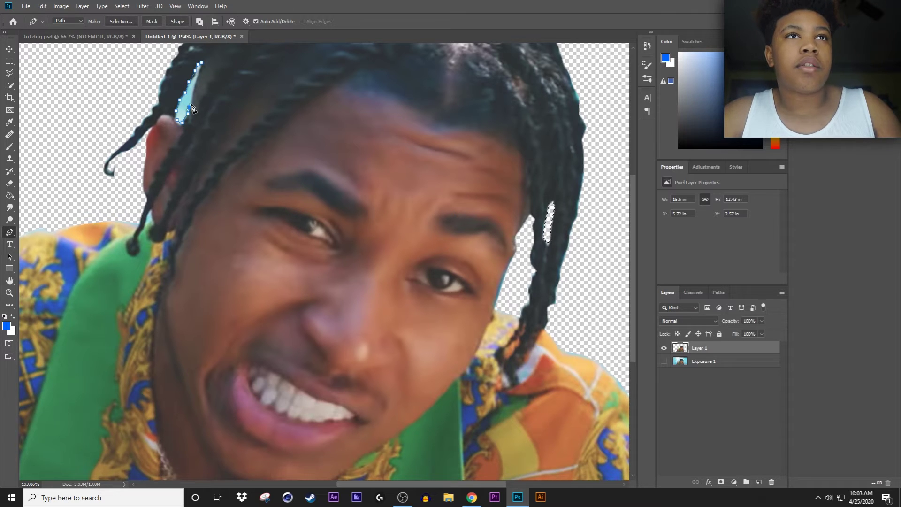
{"action": "left_click", "coordinate": [200, 63]}
Step: Turn the path above the ear into a selection and delete the background inside it
{"action": "right_click", "coordinate": [188, 94]}
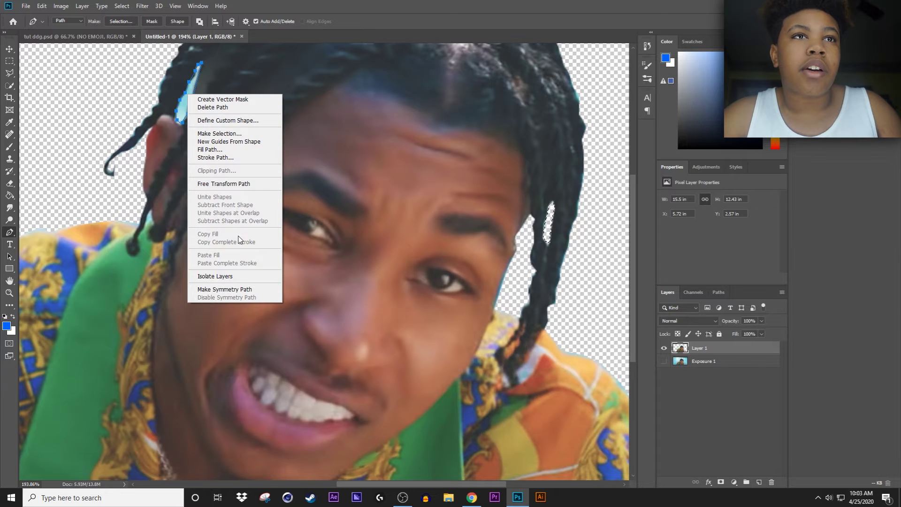
{"action": "left_click", "coordinate": [227, 135]}
{"action": "left_click", "coordinate": [500, 134]}
{"action": "key", "text": "Delete"}
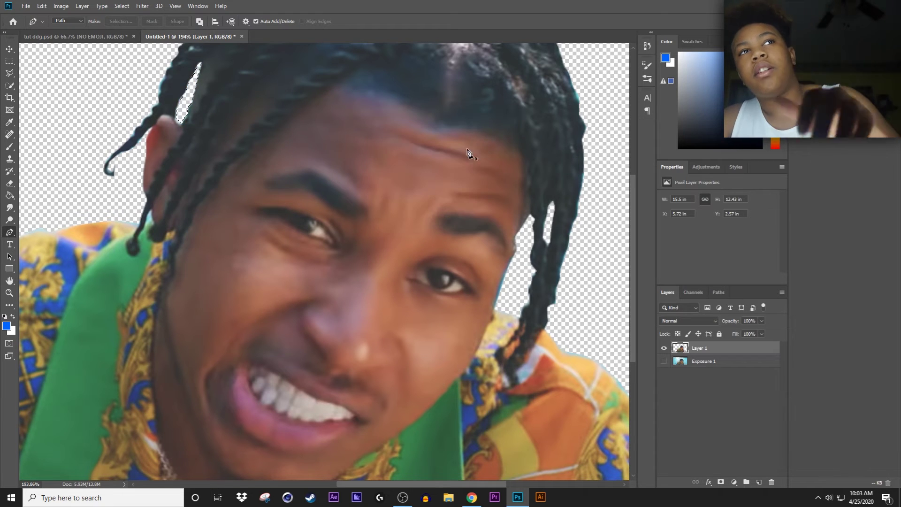
Step: Show the Exposure 1 layer again and enable a Stroke effect on Layer 1
{"action": "scroll", "coordinate": [307, 250], "scroll_direction": "down", "scroll_amount": 5}
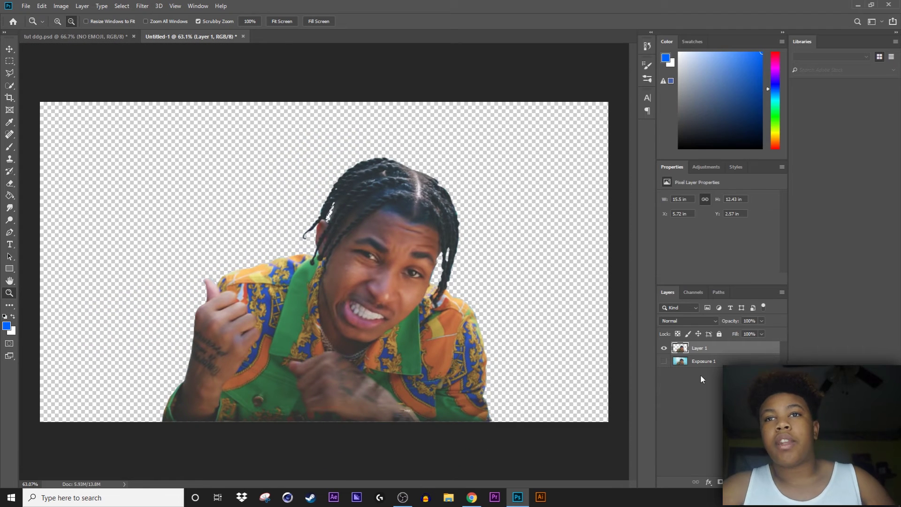
{"action": "left_click", "coordinate": [665, 361]}
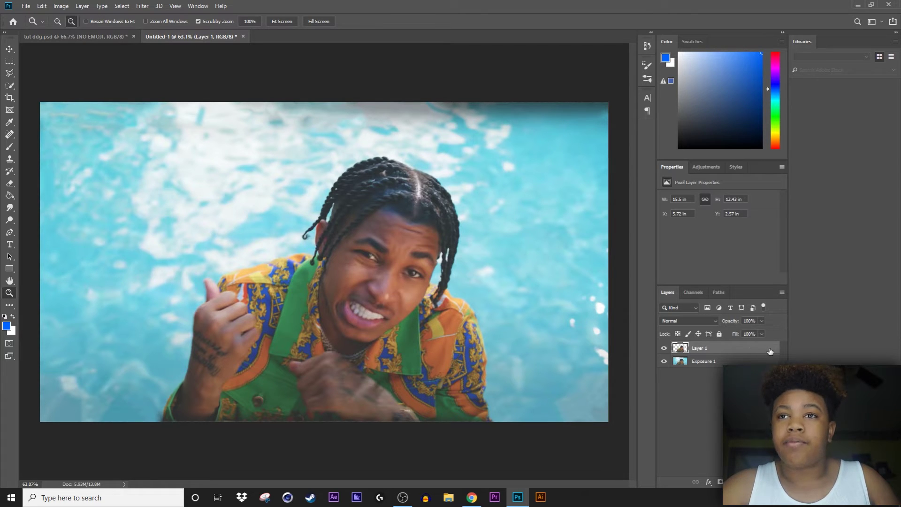
{"action": "double_click", "coordinate": [760, 352]}
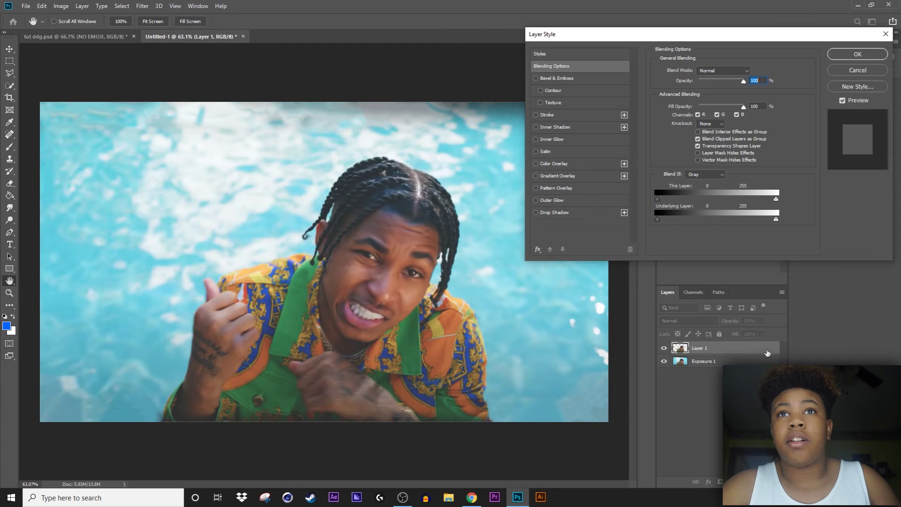
{"action": "left_click", "coordinate": [535, 115]}
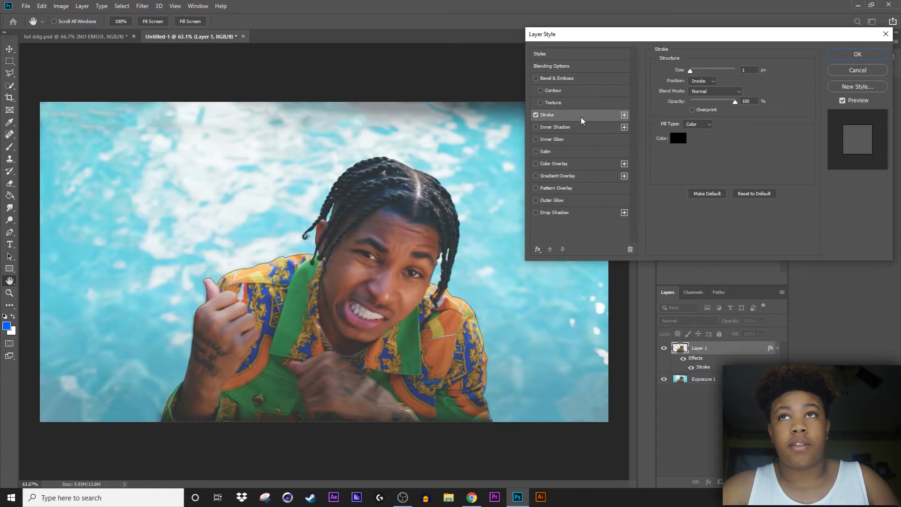
Step: Set the stroke color of Layer 1 to white (ffffff)
{"action": "left_click", "coordinate": [685, 141]}
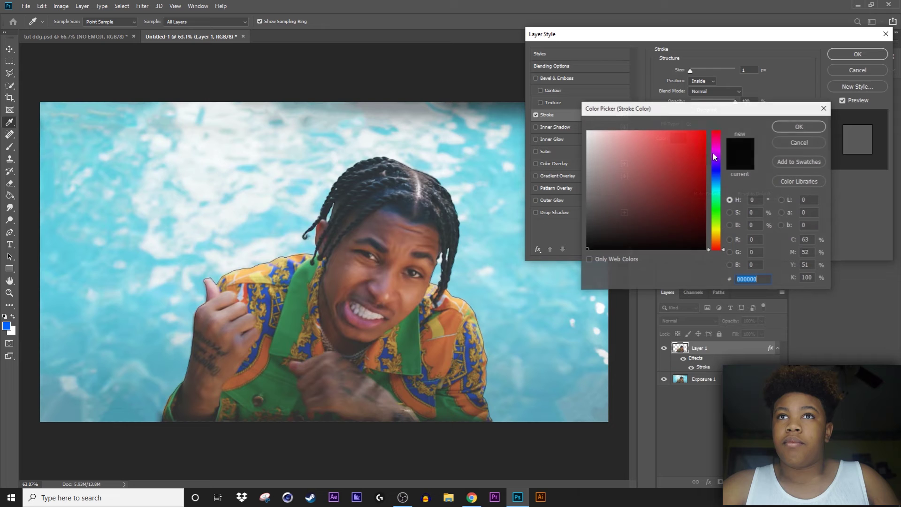
{"action": "left_click", "coordinate": [799, 126]}
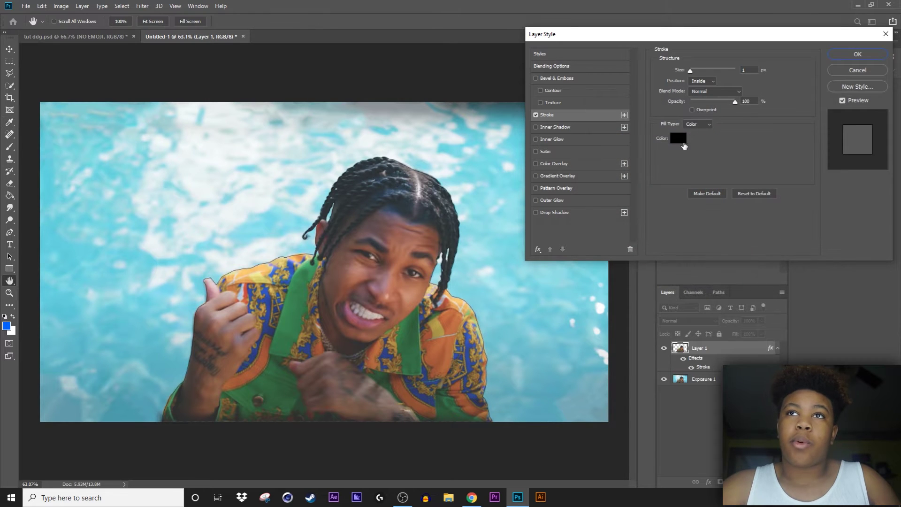
{"action": "left_click", "coordinate": [685, 140]}
{"action": "type", "text": "f0e0e0"}
{"action": "left_click", "coordinate": [541, 105]}
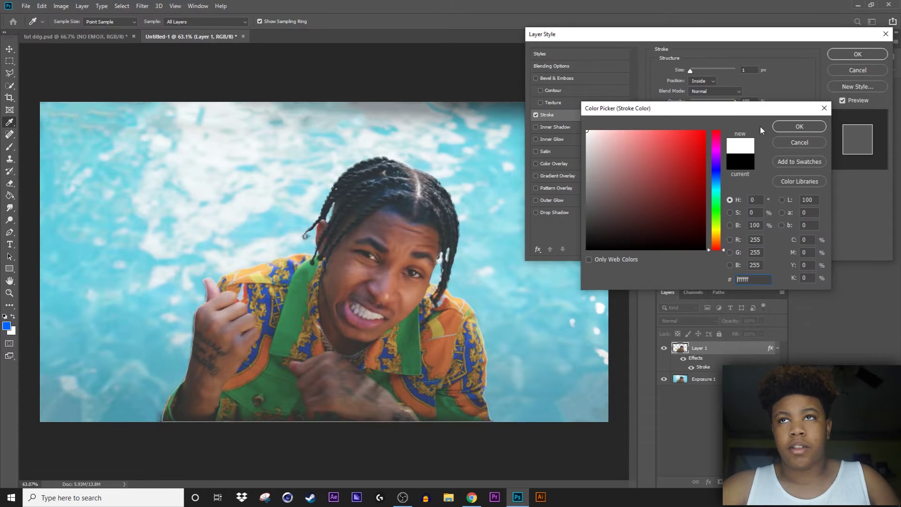
{"action": "left_click", "coordinate": [798, 126]}
Step: Place the stroke outside the cutout with a size of 10 px and add a Drop Shadow effect
{"action": "left_click_drag", "start_coordinate": [690, 72], "coordinate": [698, 72]}
{"action": "left_click", "coordinate": [701, 82]}
{"action": "left_click", "coordinate": [702, 86]}
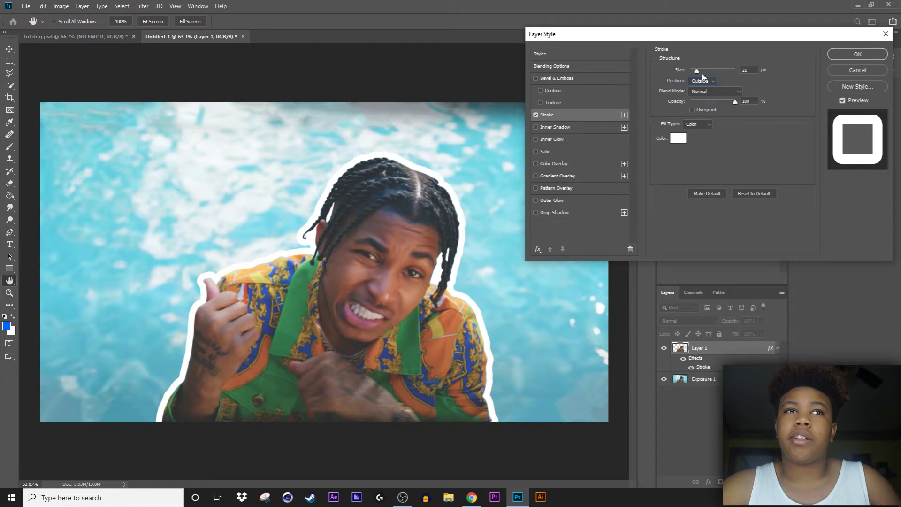
{"action": "left_click_drag", "start_coordinate": [698, 73], "coordinate": [696, 74]}
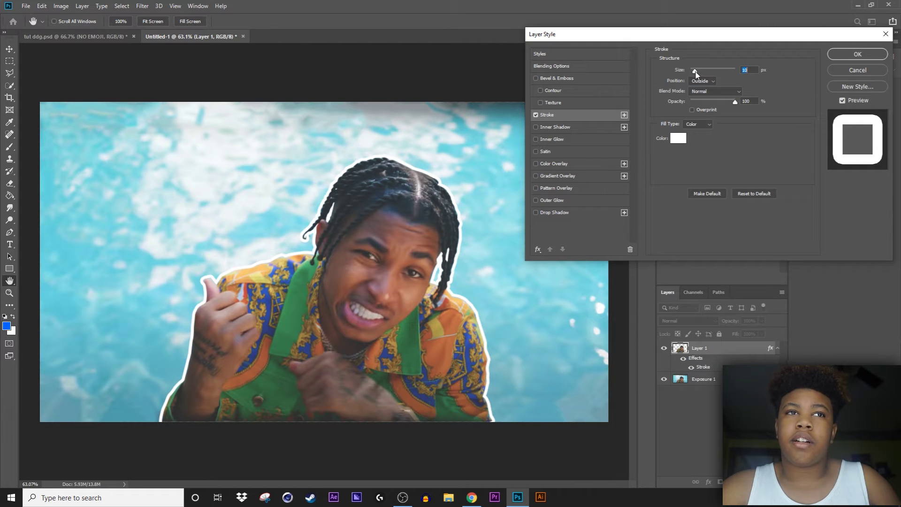
{"action": "key", "text": "Tab"}
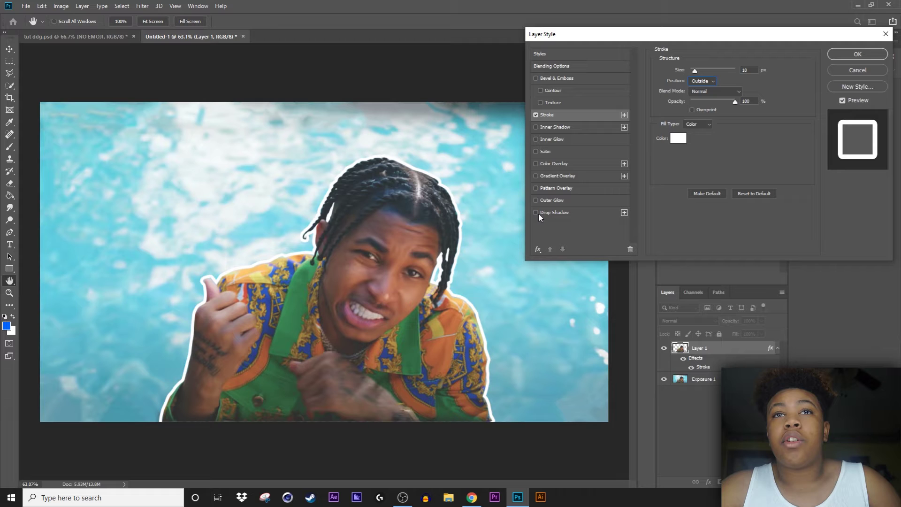
{"action": "left_click", "coordinate": [537, 213]}
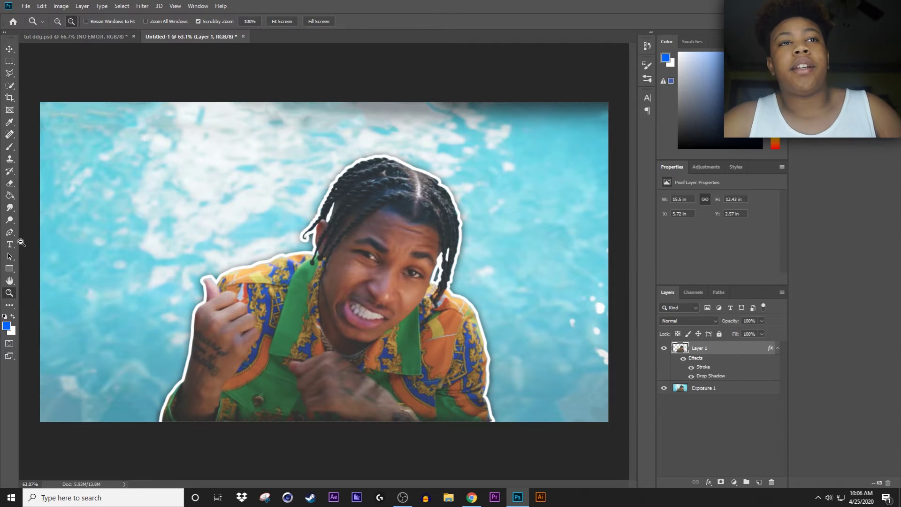
Step: Apply a Motion Blur at angle 0 with an increased distance to the Exposure 1 layer
{"action": "left_click", "coordinate": [736, 389]}
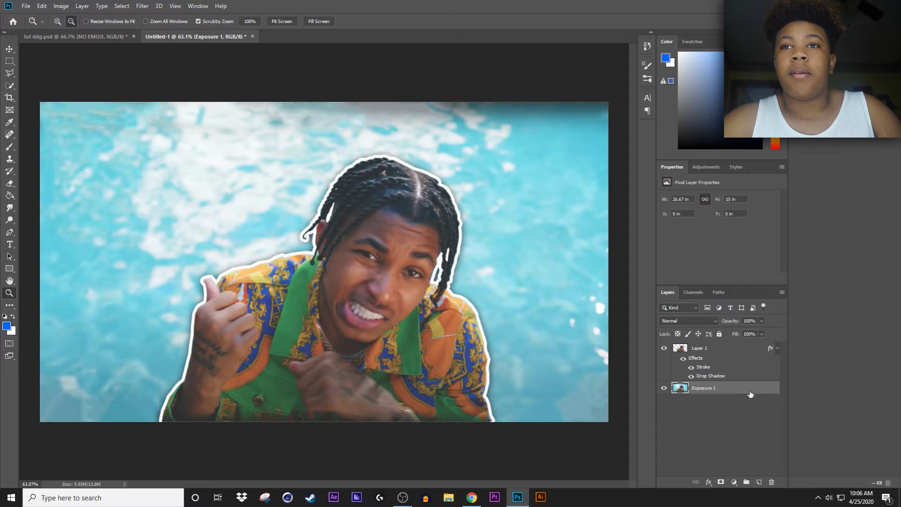
{"action": "left_click", "coordinate": [143, 6]}
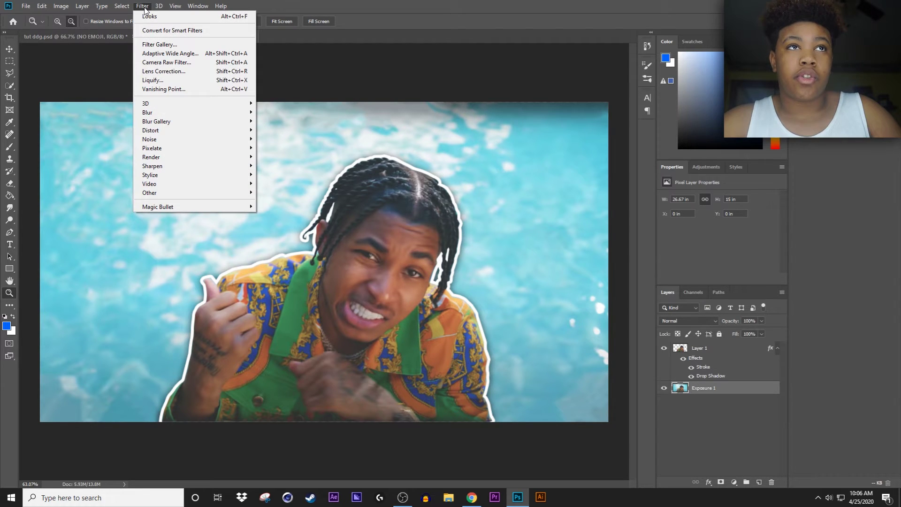
{"action": "mouse_move", "coordinate": [166, 114]}
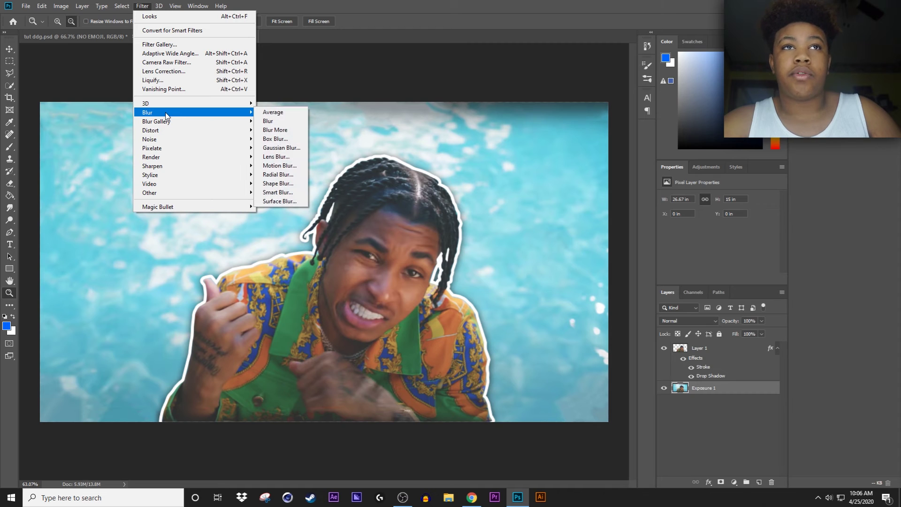
{"action": "left_click", "coordinate": [275, 166]}
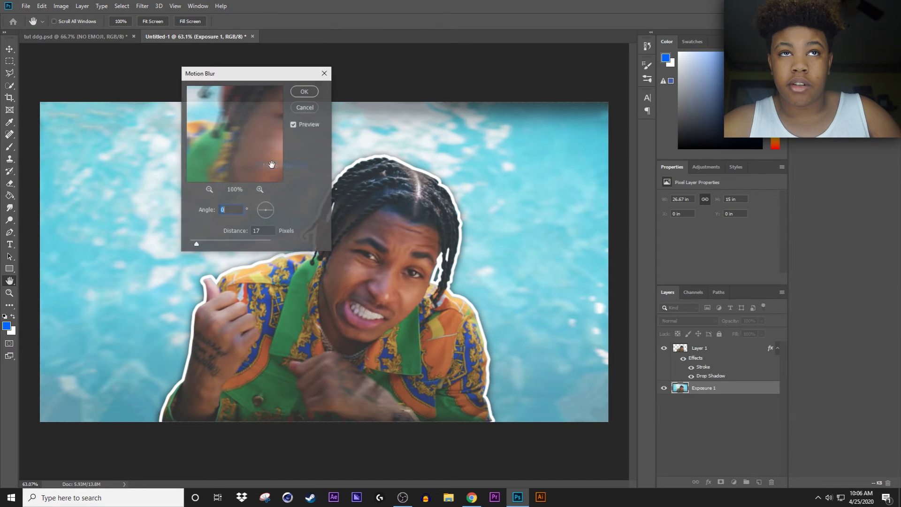
{"action": "mouse_move", "coordinate": [197, 243]}
{"action": "left_mouse_down"}
{"action": "mouse_move", "coordinate": [224, 242]}
{"action": "mouse_move", "coordinate": [208, 245]}
{"action": "left_mouse_up"}
{"action": "key", "text": "z"}
{"action": "left_click", "coordinate": [304, 91]}
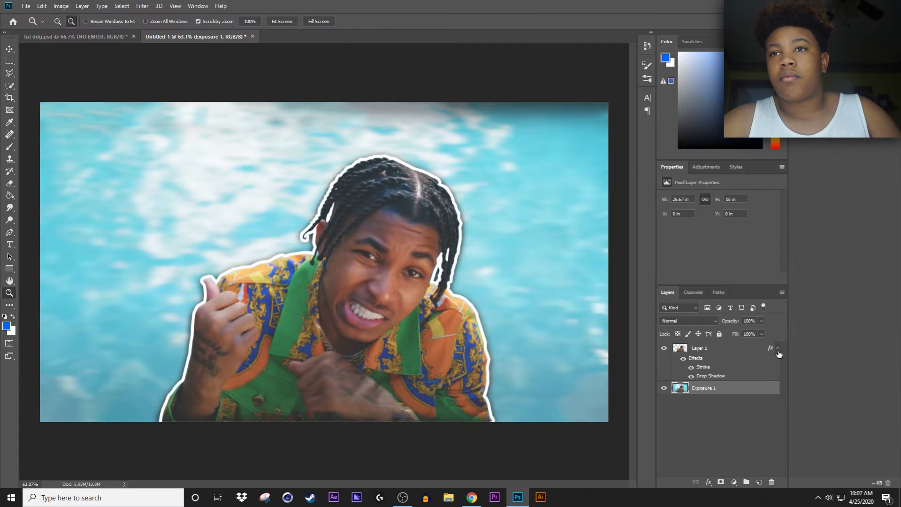
Step: Collapse the effects list of Layer 1 and select the pixels of the cutout man
{"action": "left_click", "coordinate": [777, 351]}
{"action": "left_click", "coordinate": [675, 429]}
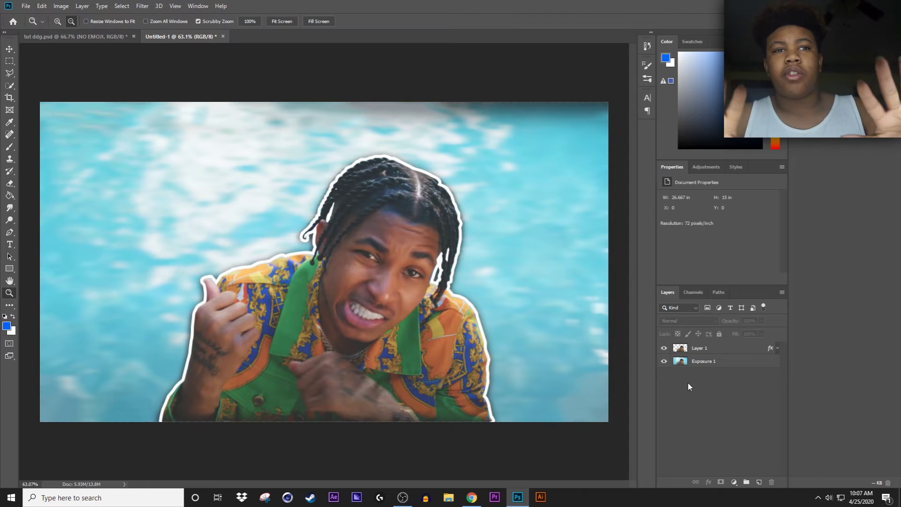
{"action": "left_click", "coordinate": [709, 350]}
{"action": "right_click", "coordinate": [682, 350]}
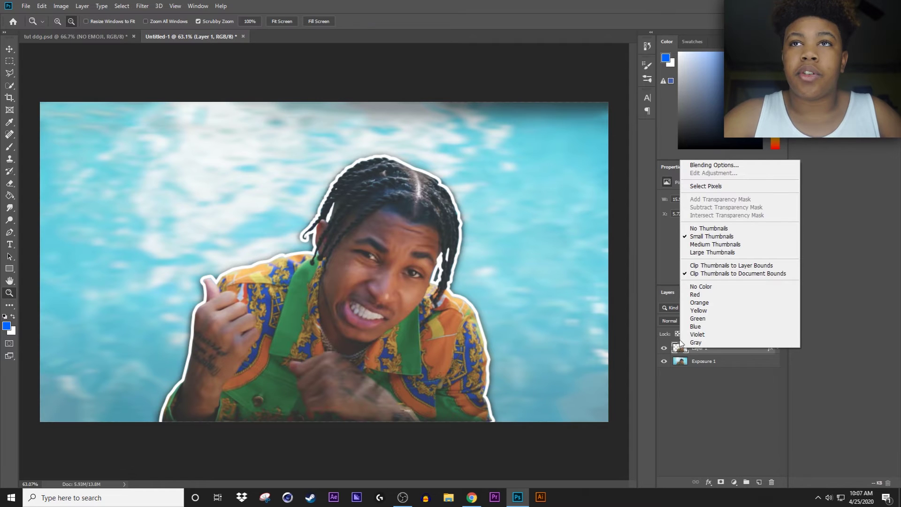
{"action": "left_click", "coordinate": [709, 186]}
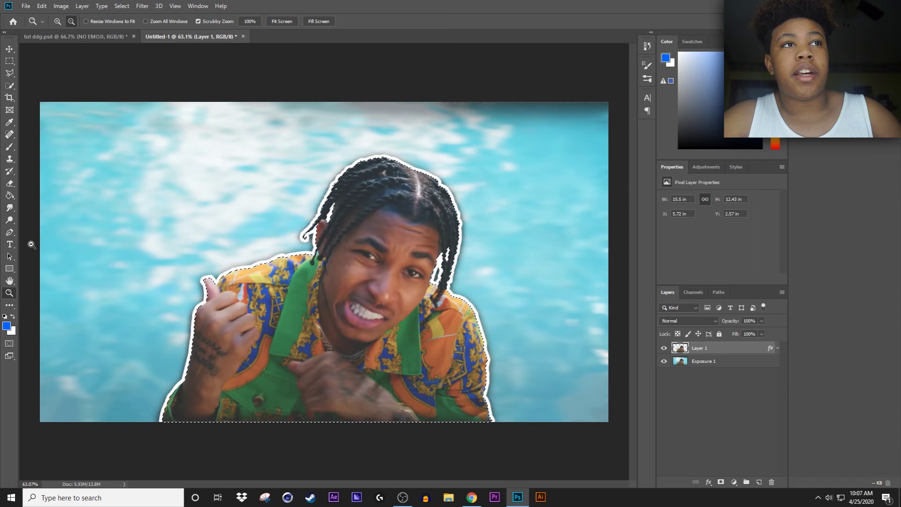
Step: Switch to the Brush tool and set the foreground color to orange ff7800
{"action": "left_click", "coordinate": [10, 149]}
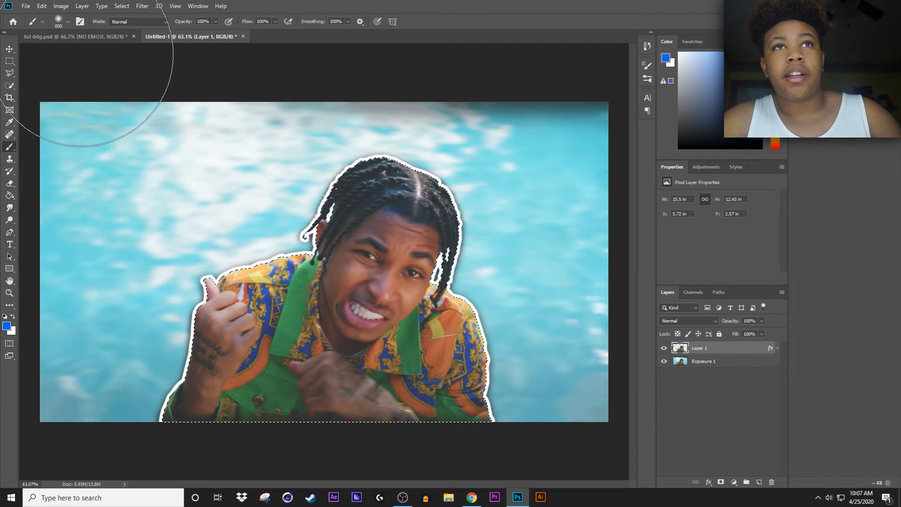
{"action": "left_click", "coordinate": [665, 59]}
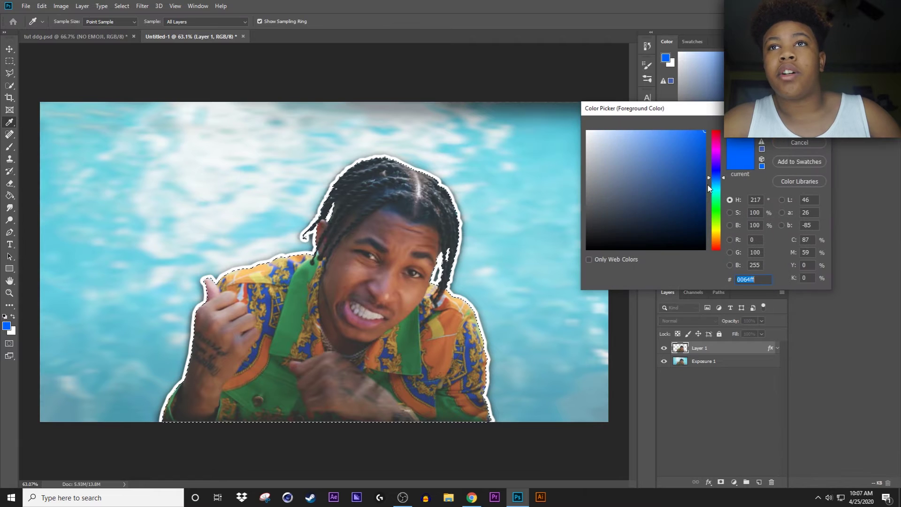
{"action": "left_click_drag", "start_coordinate": [717, 227], "coordinate": [717, 240]}
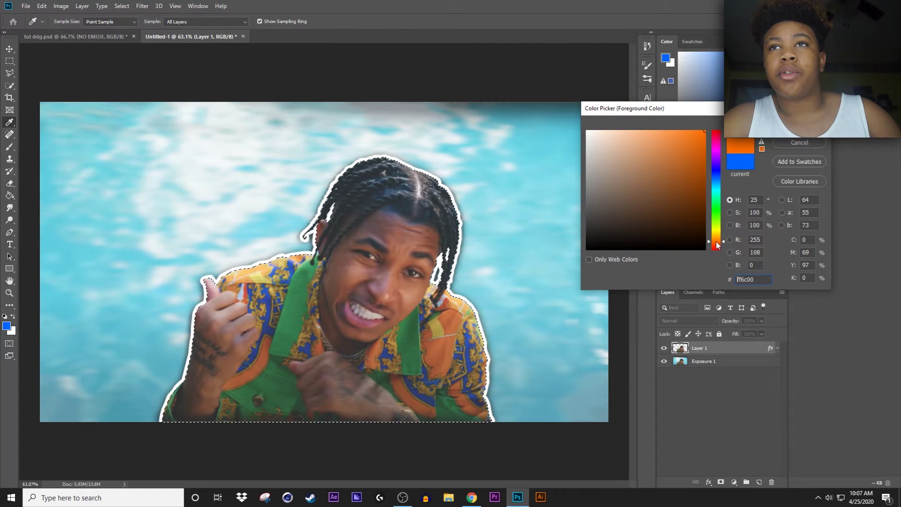
{"action": "left_click", "coordinate": [716, 241]}
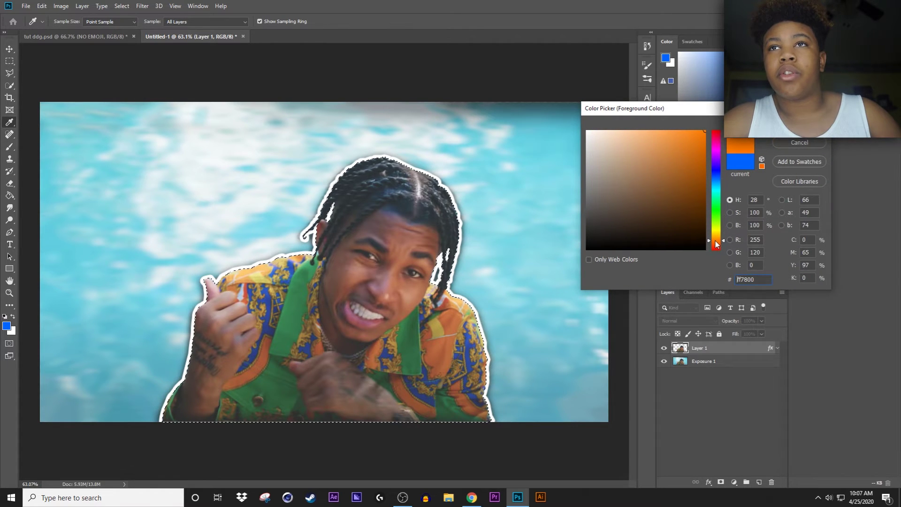
{"action": "key", "text": "Return"}
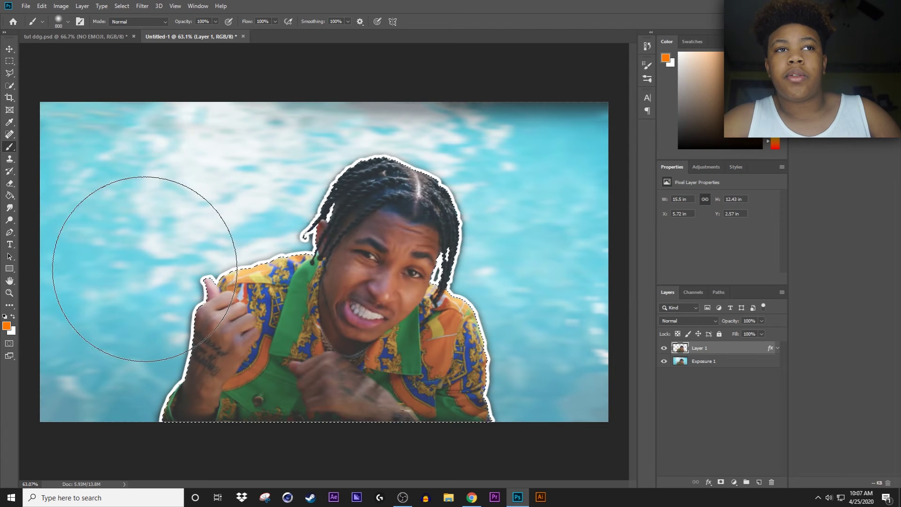
Step: Brush a soft orange glow over the raised arm and the shirt's outer edges inside the selection, undoing a stray stroke, and deselect
{"action": "left_click_drag", "start_coordinate": [131, 262], "coordinate": [120, 294]}
{"action": "key", "text": "ctrl+z"}
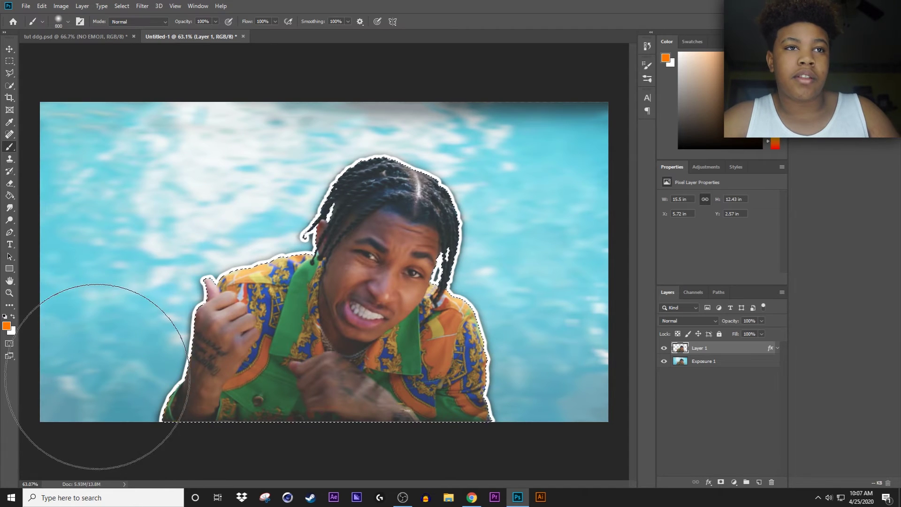
{"action": "left_click_drag", "start_coordinate": [493, 382], "coordinate": [533, 221]}
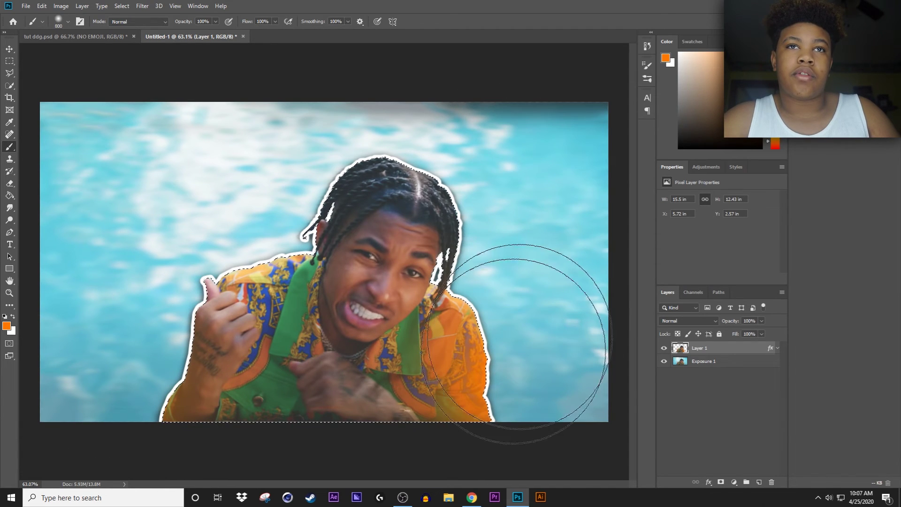
{"action": "key", "text": "ctrl+d"}
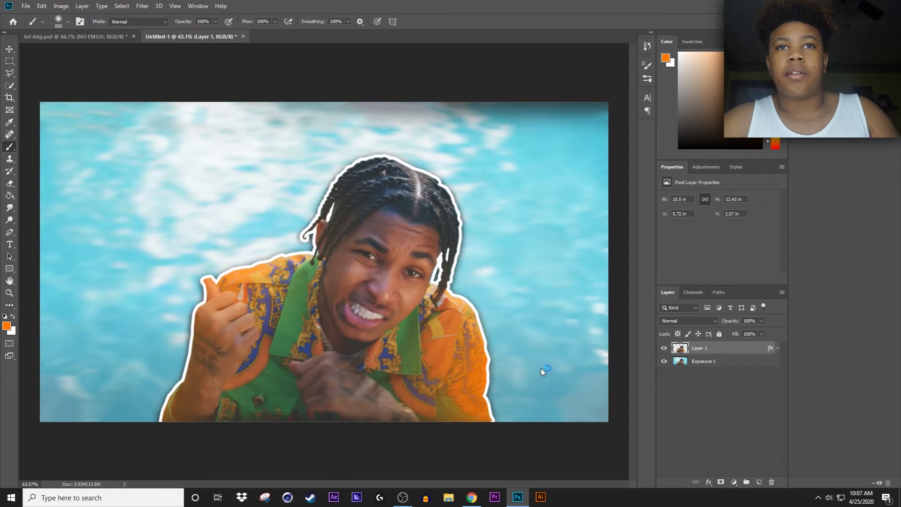
Step: Add a new layer between Layer 1 and Exposure 1 and dab soft orange glows in the upper-left and both lower corners of the image
{"action": "left_click", "coordinate": [758, 483]}
{"action": "left_click_drag", "start_coordinate": [722, 347], "coordinate": [726, 367]}
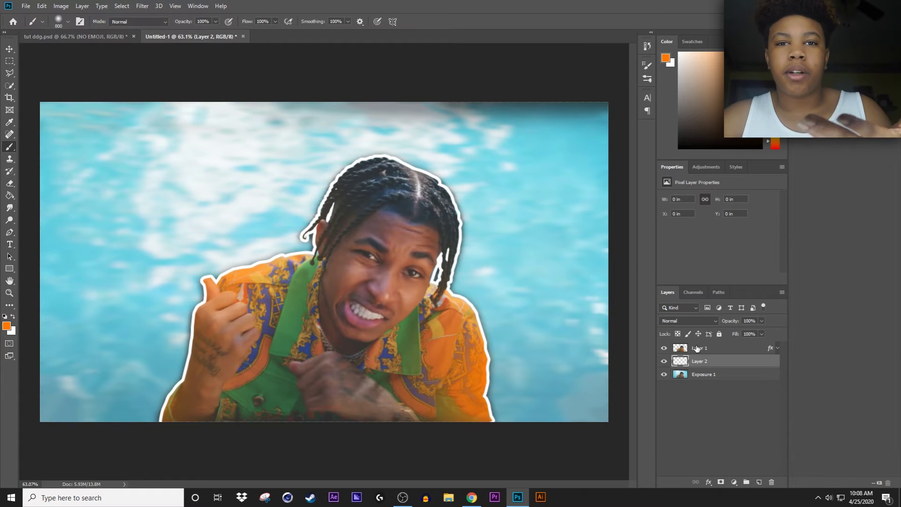
{"action": "left_click", "coordinate": [577, 382]}
{"action": "left_click", "coordinate": [166, 420]}
{"action": "left_click", "coordinate": [106, 151]}
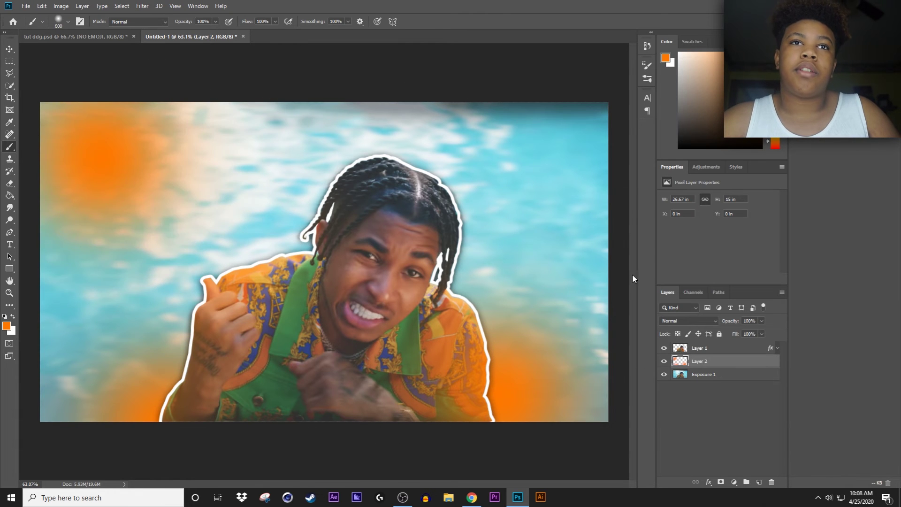
Step: Undo the last orange dab, set the foreground color to bright green and brush green glows at the lower corners and upper-right area of Layer 2
{"action": "key", "text": "ctrl+z"}
{"action": "left_click", "coordinate": [666, 59]}
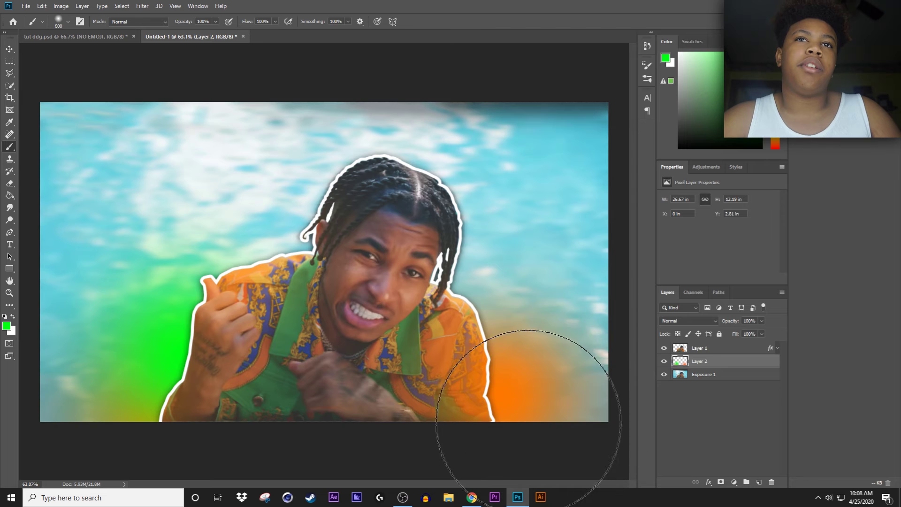
{"action": "left_click", "coordinate": [534, 408]}
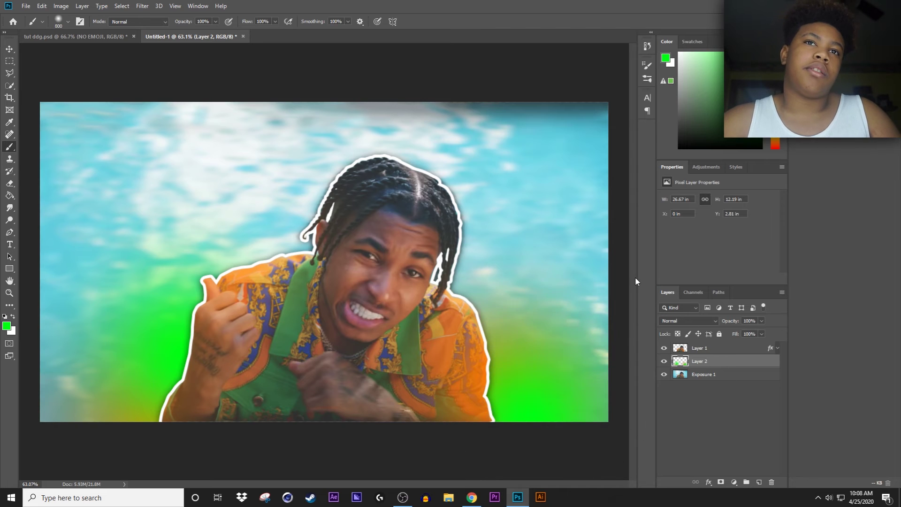
{"action": "mouse_move", "coordinate": [583, 122]}
{"action": "left_mouse_down"}
{"action": "mouse_move", "coordinate": [416, 81]}
{"action": "mouse_move", "coordinate": [388, 91]}
{"action": "mouse_move", "coordinate": [350, 218]}
{"action": "mouse_move", "coordinate": [366, 283]}
{"action": "mouse_move", "coordinate": [513, 328]}
{"action": "left_mouse_up"}
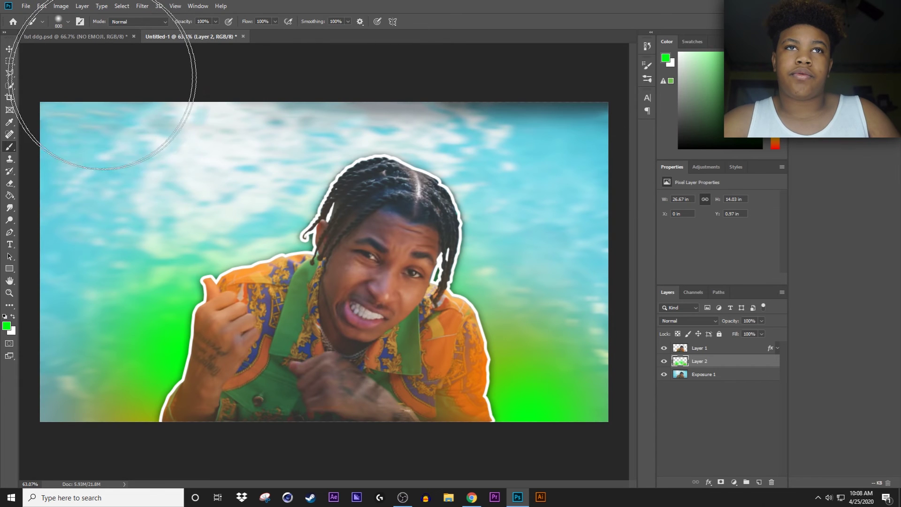
{"action": "left_click", "coordinate": [117, 52]}
{"action": "key", "text": "ctrl+z"}
{"action": "key", "text": "a"}
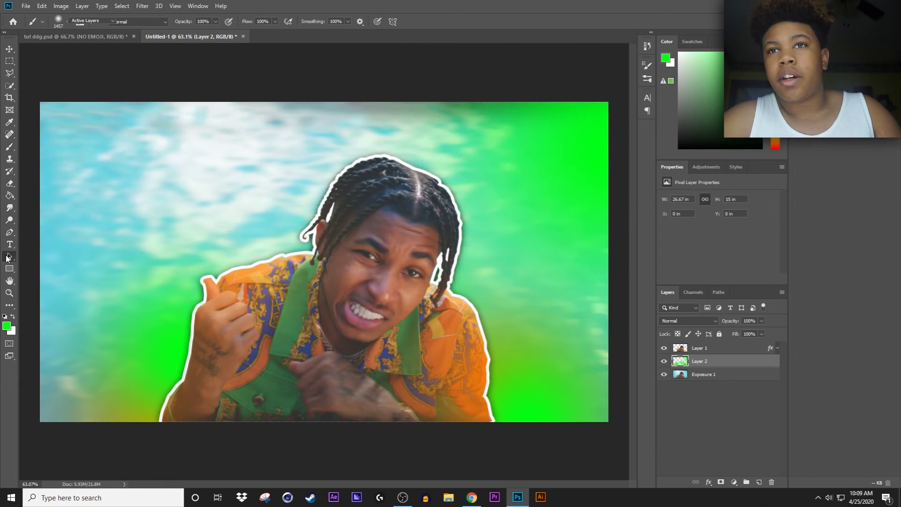
Step: Set Layer 2's blend mode to Overlay with its fill at 100%
{"action": "left_click", "coordinate": [716, 321]}
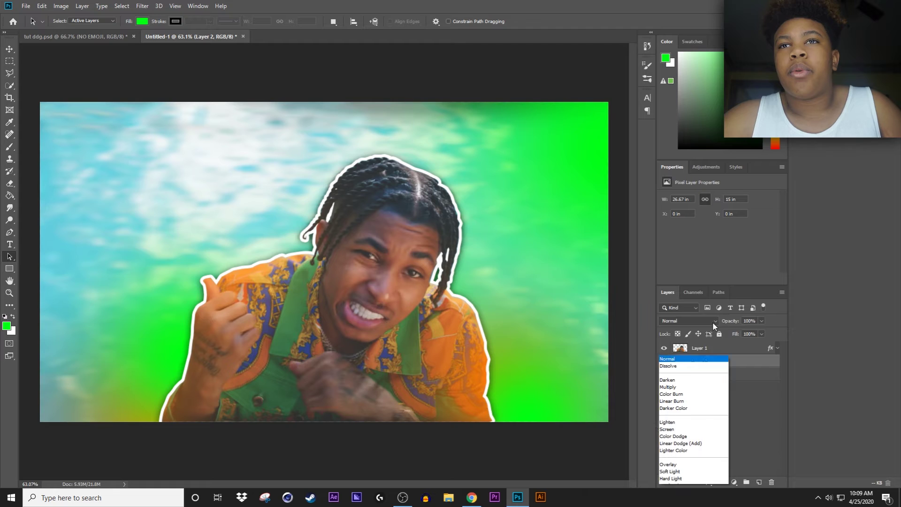
{"action": "key", "text": "Escape"}
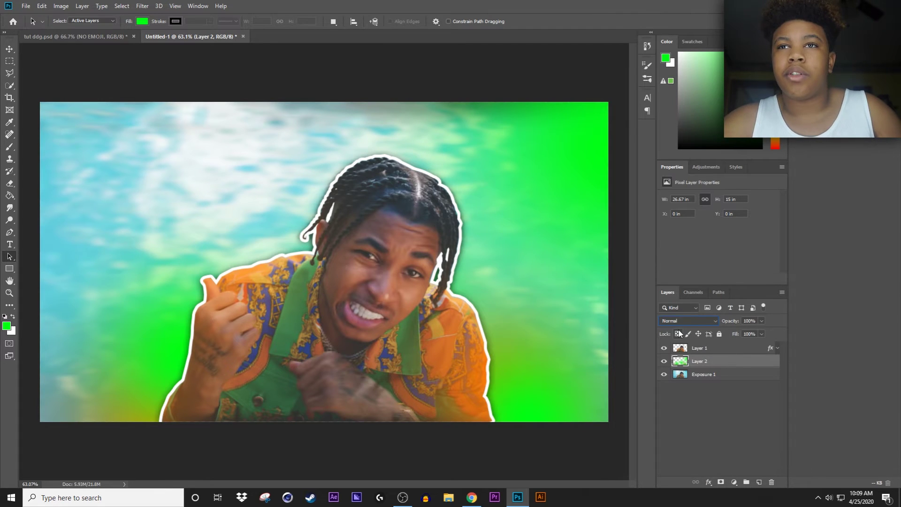
{"action": "left_click", "coordinate": [688, 322]}
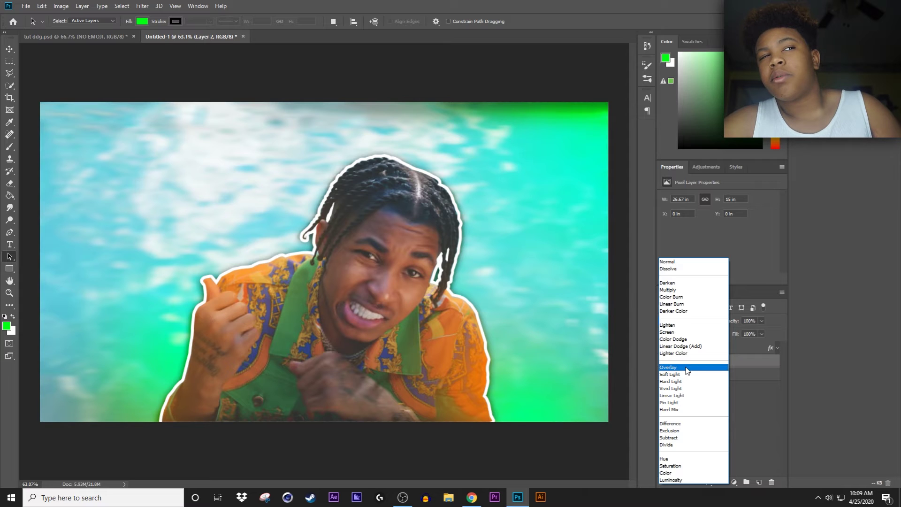
{"action": "left_click", "coordinate": [770, 385]}
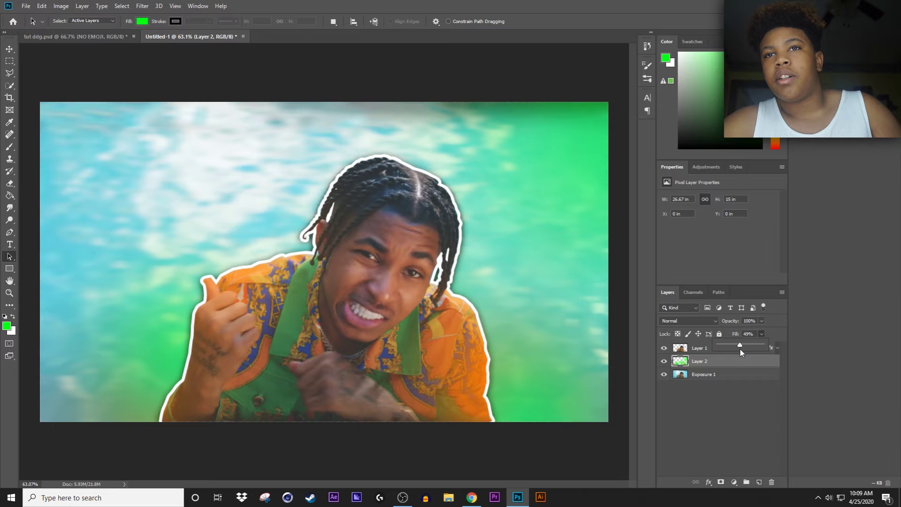
{"action": "left_click_drag", "start_coordinate": [745, 344], "coordinate": [764, 345]}
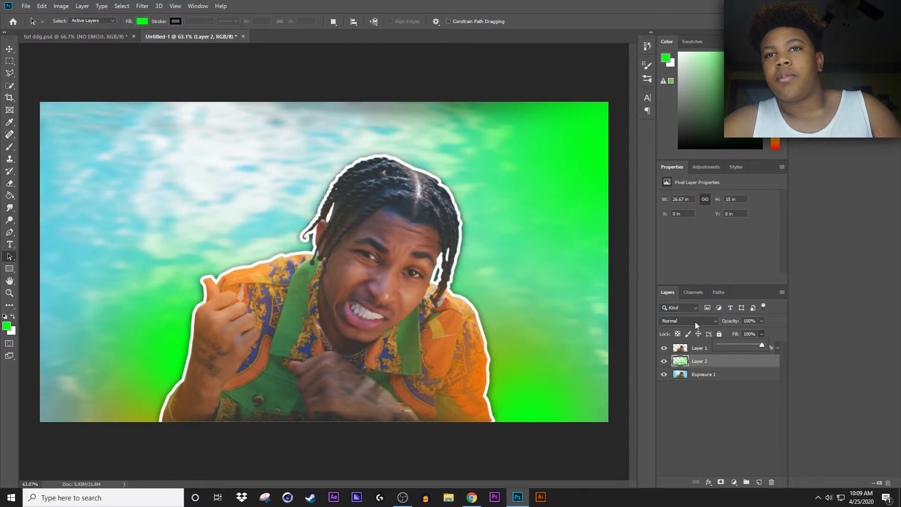
{"action": "left_click", "coordinate": [688, 321]}
{"action": "left_click", "coordinate": [686, 367]}
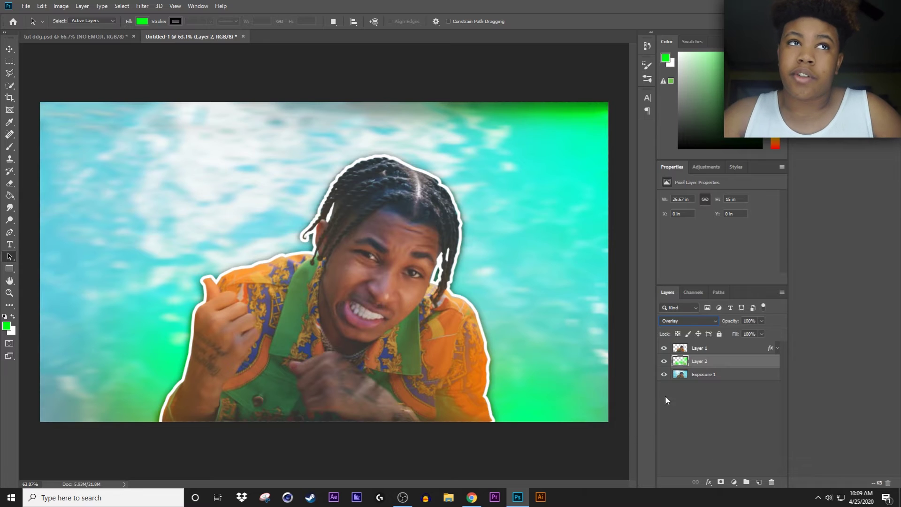
Step: Apply Curves to Layer 1, darkening the shadows with a point at input 69, output 51 and slightly raising the highlights
{"action": "left_click", "coordinate": [688, 348]}
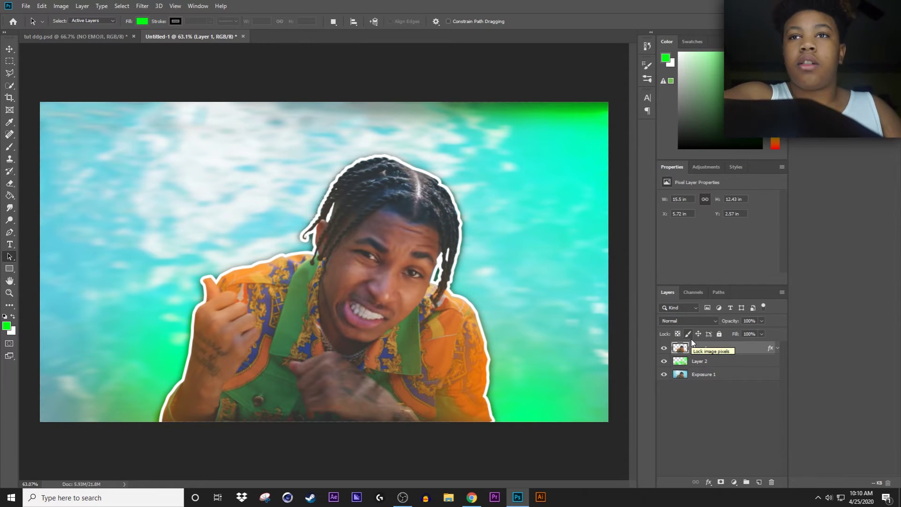
{"action": "key", "text": "ctrl+m"}
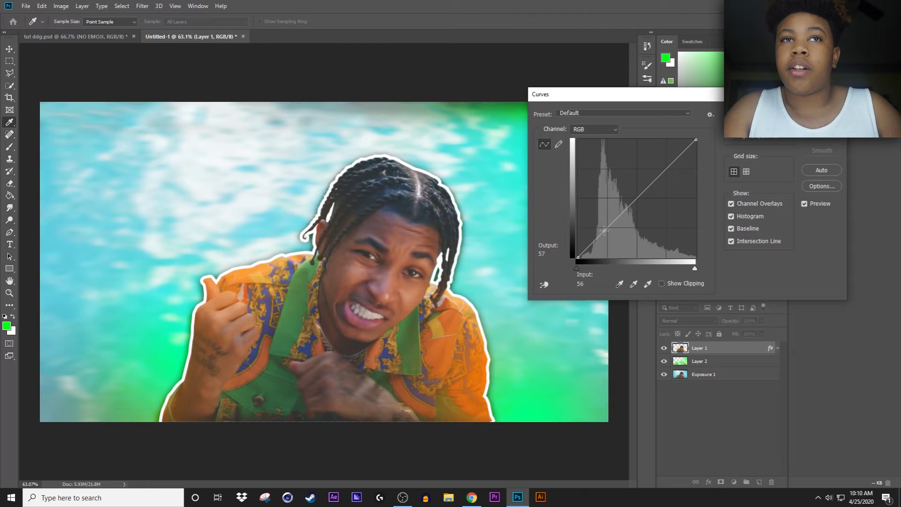
{"action": "left_click_drag", "start_coordinate": [606, 228], "coordinate": [610, 234]}
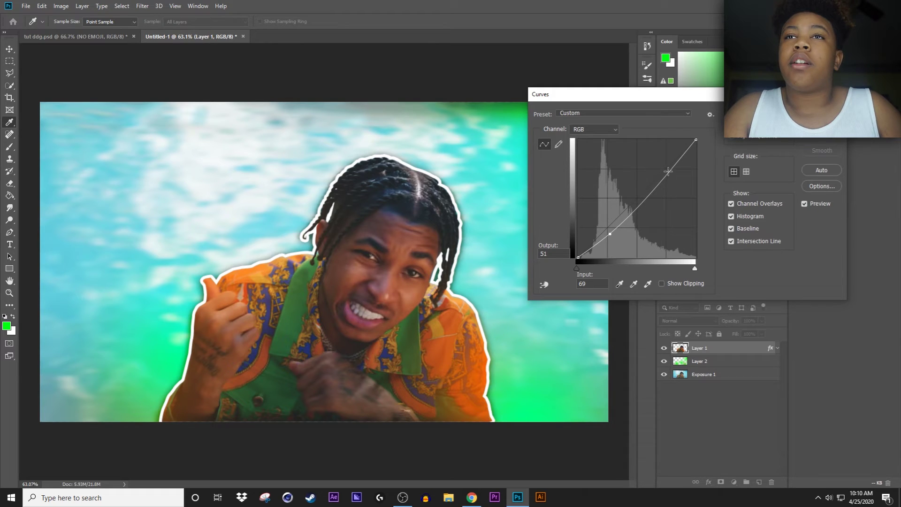
{"action": "left_click_drag", "start_coordinate": [668, 170], "coordinate": [664, 166]}
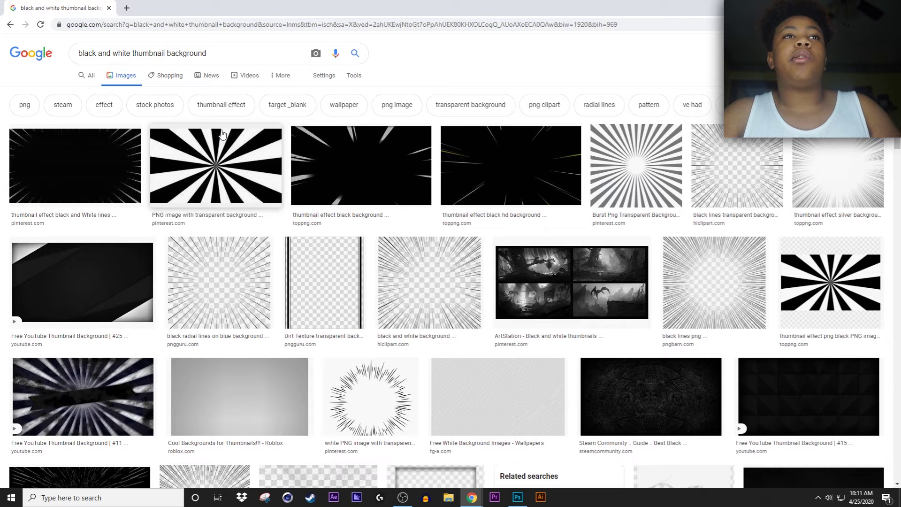
Step: In the Chrome image results for black and white thumbnail backgrounds, save the black-and-white sunburst picture as a JPEG in Downloads
{"action": "left_click", "coordinate": [212, 147]}
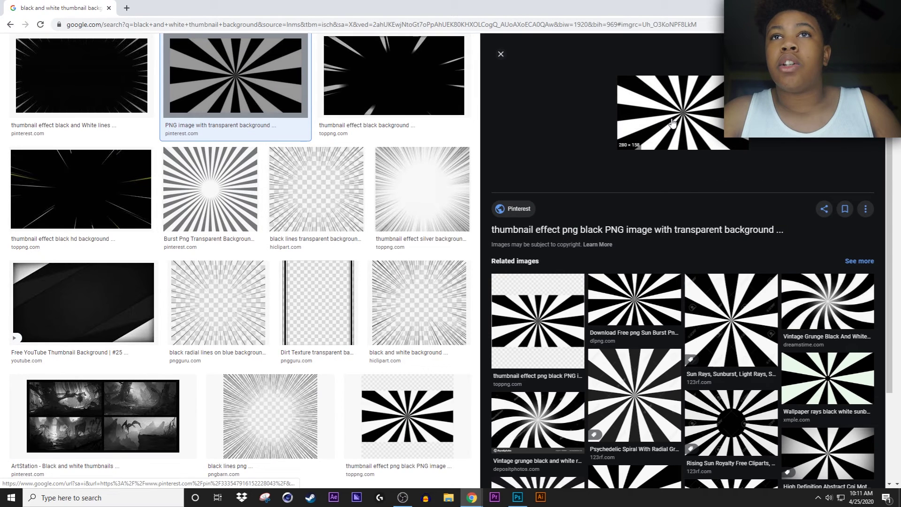
{"action": "right_click", "coordinate": [683, 123]}
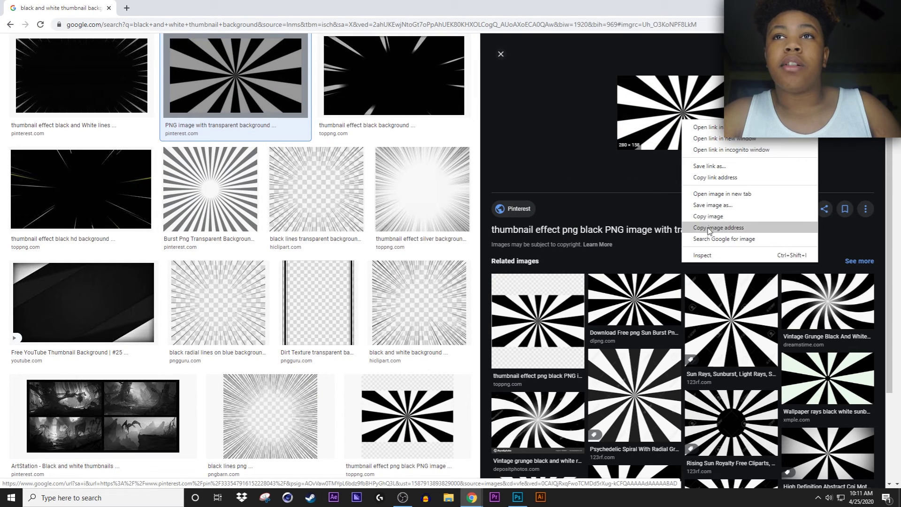
{"action": "left_click", "coordinate": [713, 211]}
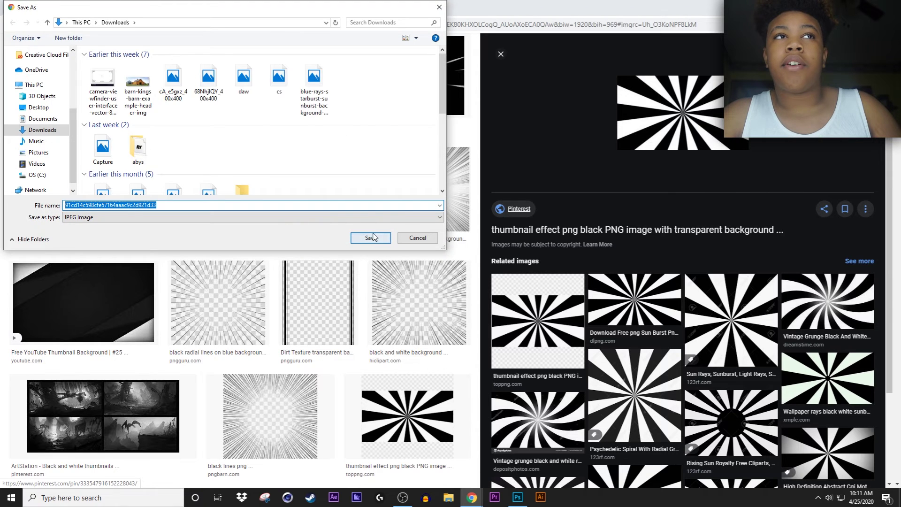
{"action": "left_click", "coordinate": [370, 239]}
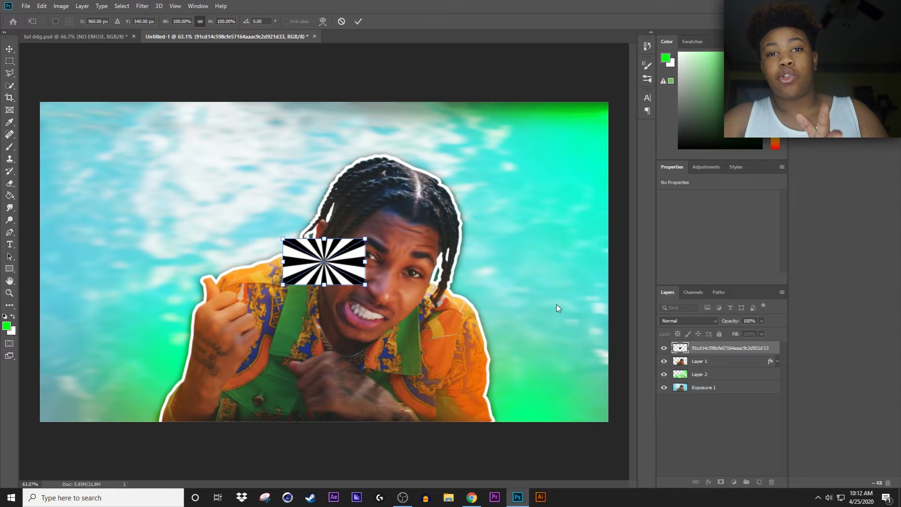
Step: Enlarge the placed sunburst image to about 327% over the man and set its blend mode to Soft Light
{"action": "mouse_move", "coordinate": [714, 349]}
{"action": "left_mouse_down"}
{"action": "mouse_move", "coordinate": [701, 372]}
{"action": "mouse_move", "coordinate": [732, 350]}
{"action": "left_mouse_up"}
{"action": "key", "text": "ctrl+t"}
{"action": "left_click_drag", "start_coordinate": [365, 239], "coordinate": [553, 133]}
{"action": "left_click_drag", "start_coordinate": [460, 226], "coordinate": [407, 266]}
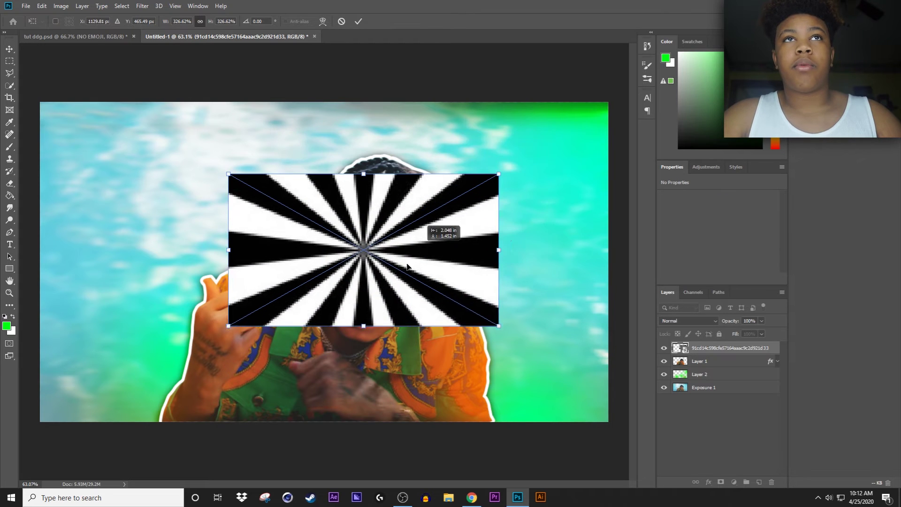
{"action": "left_click", "coordinate": [358, 21]}
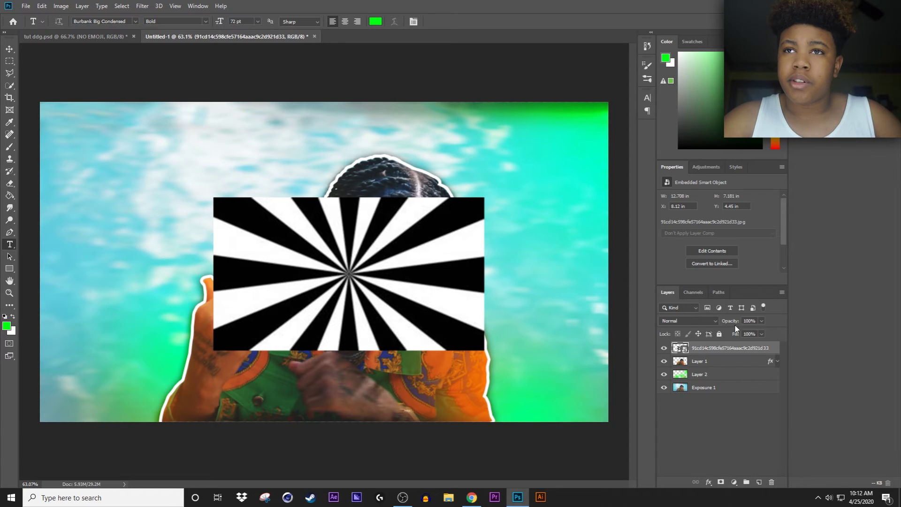
{"action": "left_click", "coordinate": [693, 321]}
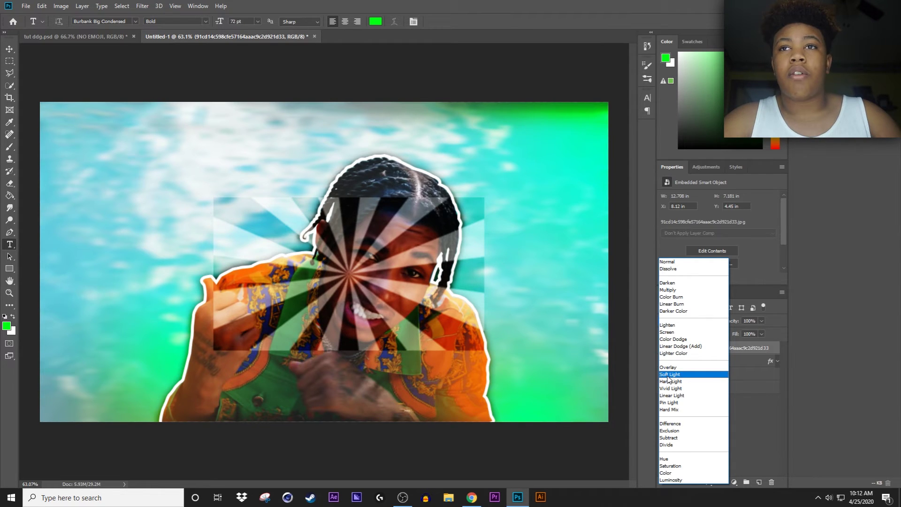
{"action": "left_click", "coordinate": [668, 375]}
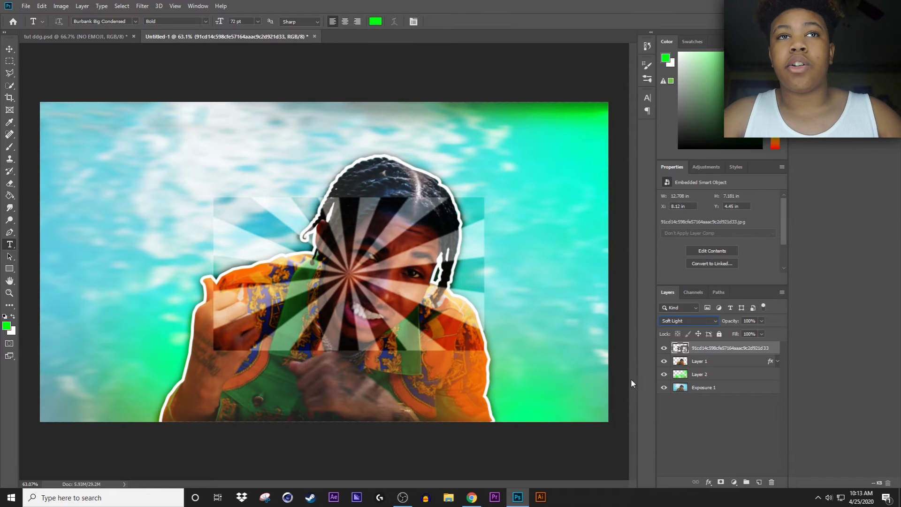
Step: Enlarge the sunburst to about 589% around the man's head and move its layer below Layer 1
{"action": "key", "text": "ctrl+t"}
{"action": "left_click_drag", "start_coordinate": [484, 198], "coordinate": [604, 100]}
{"action": "left_click_drag", "start_coordinate": [528, 164], "coordinate": [541, 184]}
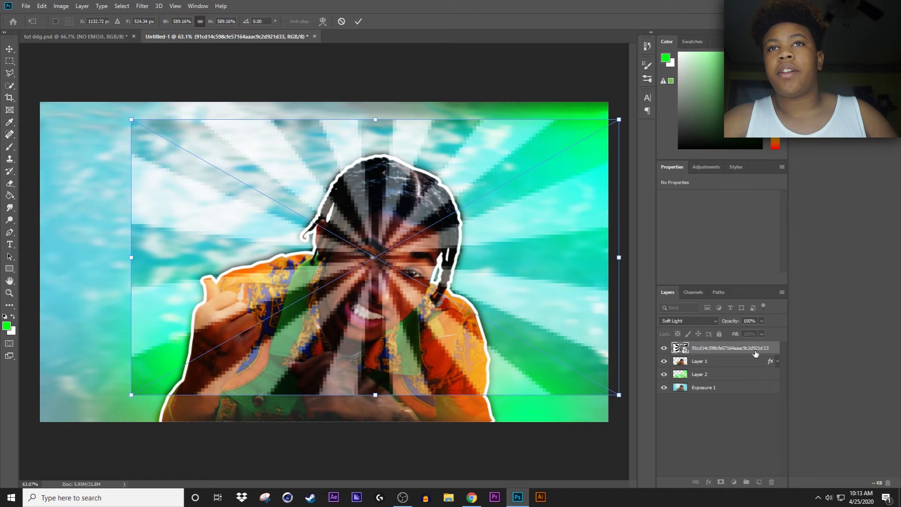
{"action": "left_click", "coordinate": [359, 22]}
{"action": "left_click_drag", "start_coordinate": [726, 350], "coordinate": [725, 367]}
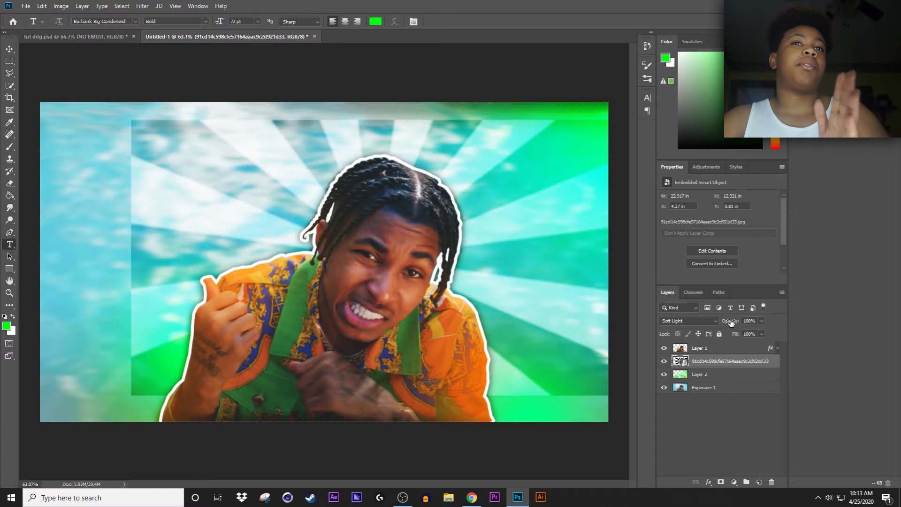
Step: Add a layer mask to the sunburst layer and fade out its hard outer edges with a soft black 511 px brush
{"action": "left_click", "coordinate": [721, 482]}
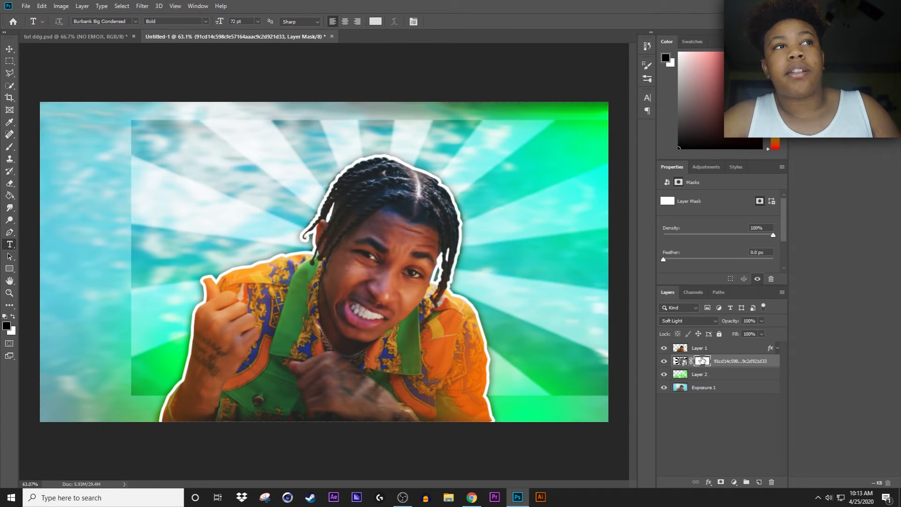
{"action": "left_click", "coordinate": [9, 146]}
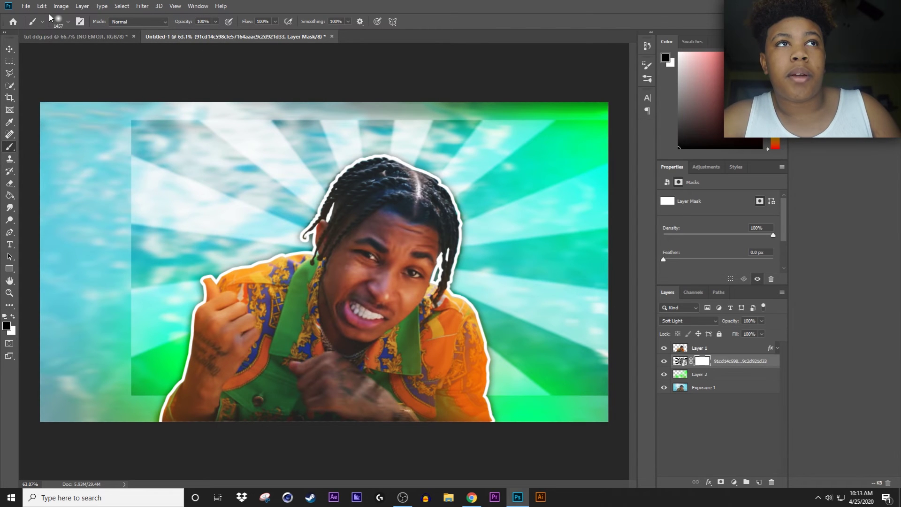
{"action": "left_click", "coordinate": [67, 21]}
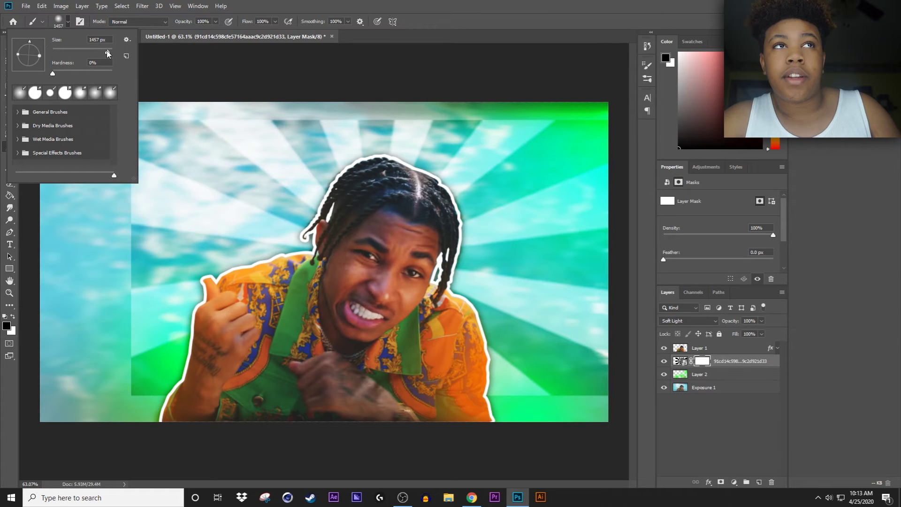
{"action": "left_click_drag", "start_coordinate": [104, 51], "coordinate": [103, 50]}
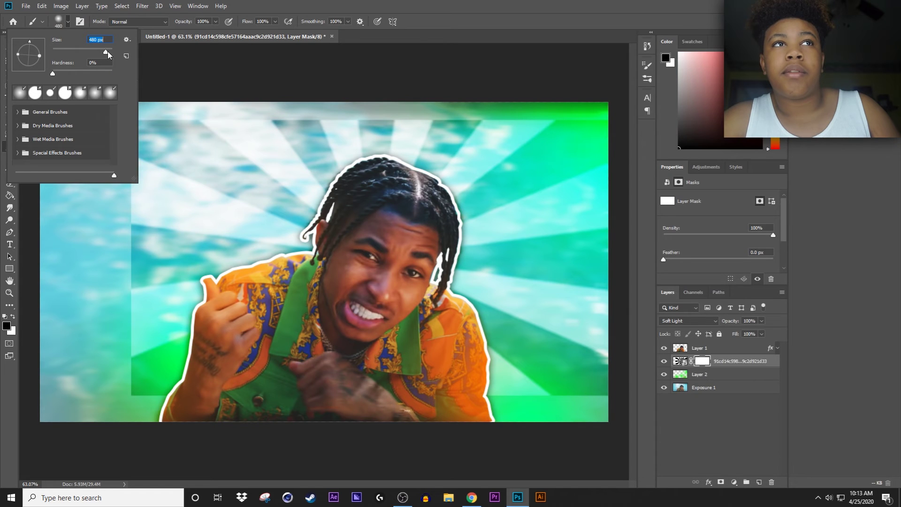
{"action": "left_click_drag", "start_coordinate": [106, 49], "coordinate": [106, 52]}
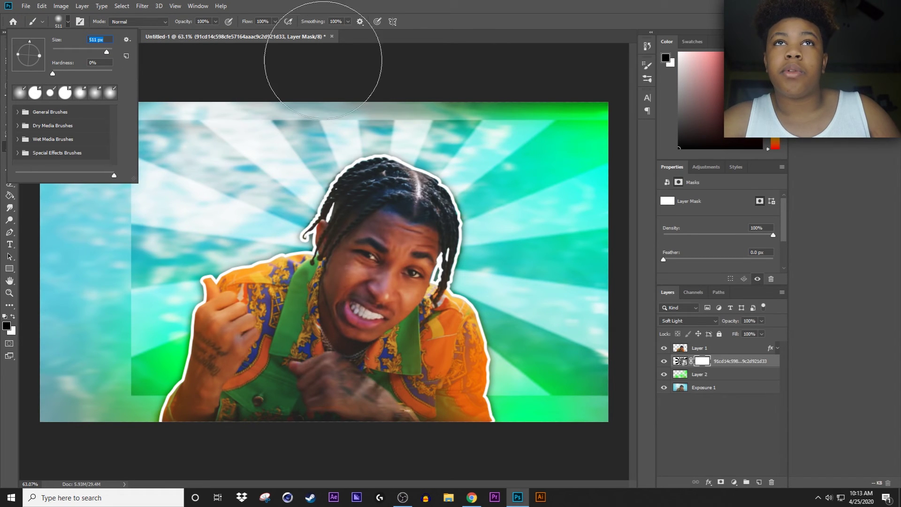
{"action": "left_click", "coordinate": [434, 35]}
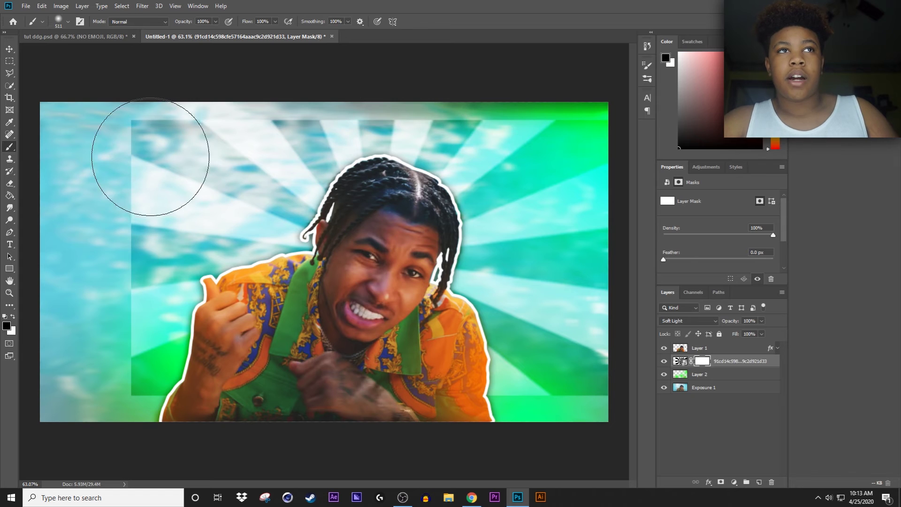
{"action": "mouse_move", "coordinate": [130, 80]}
{"action": "left_mouse_down"}
{"action": "mouse_move", "coordinate": [111, 74]}
{"action": "mouse_move", "coordinate": [44, 114]}
{"action": "mouse_move", "coordinate": [15, 151]}
{"action": "mouse_move", "coordinate": [100, 337]}
{"action": "mouse_move", "coordinate": [80, 392]}
{"action": "left_mouse_up"}
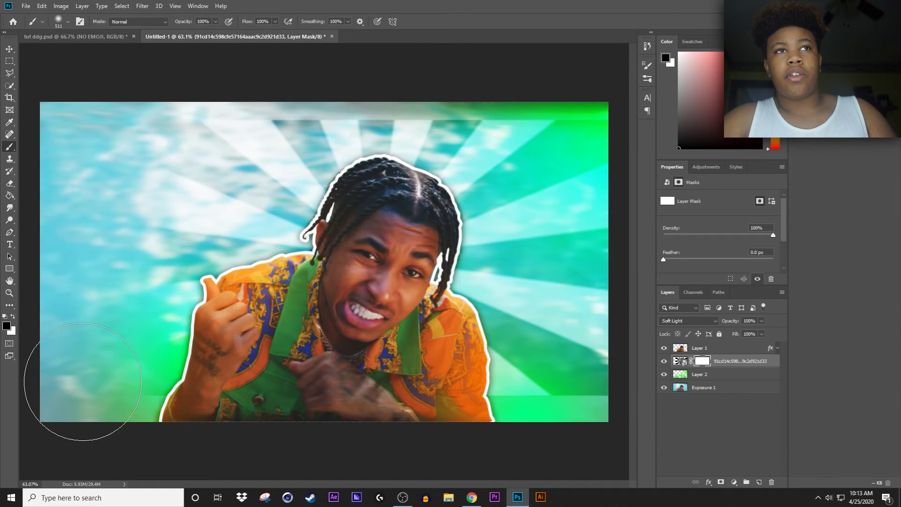
{"action": "mouse_move", "coordinate": [197, 56]}
{"action": "left_mouse_down"}
{"action": "mouse_move", "coordinate": [241, 49]}
{"action": "mouse_move", "coordinate": [511, 31]}
{"action": "mouse_move", "coordinate": [575, 46]}
{"action": "mouse_move", "coordinate": [623, 72]}
{"action": "mouse_move", "coordinate": [651, 122]}
{"action": "mouse_move", "coordinate": [695, 265]}
{"action": "mouse_move", "coordinate": [680, 319]}
{"action": "mouse_move", "coordinate": [622, 430]}
{"action": "mouse_move", "coordinate": [500, 473]}
{"action": "left_mouse_up"}
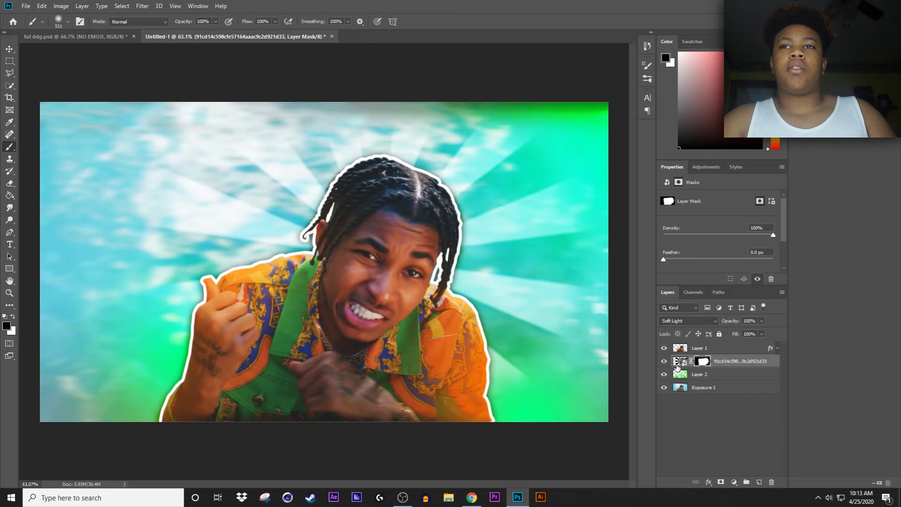
Step: Rasterize the sunburst layer and increase its contrast with a steep S-shaped Curves adjustment, placing the highlight point at input 158, output 233
{"action": "right_click", "coordinate": [750, 360]}
{"action": "left_click", "coordinate": [784, 256]}
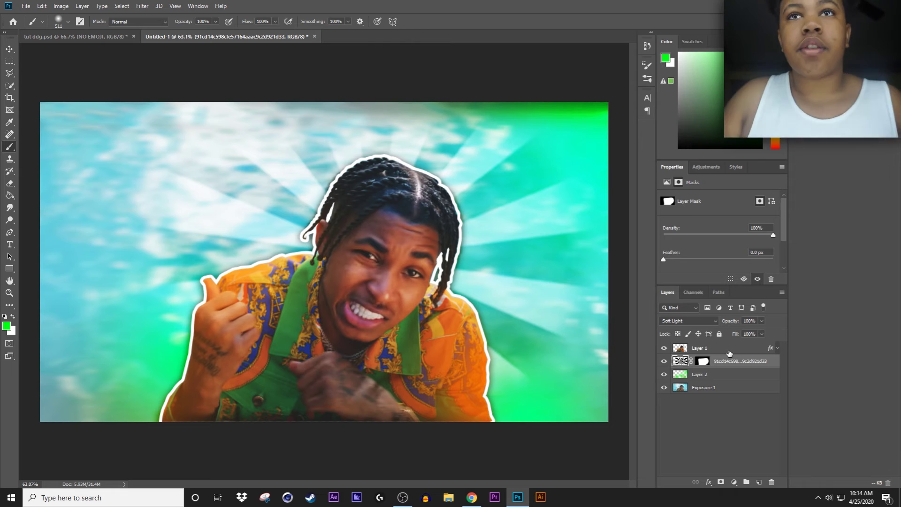
{"action": "key", "text": "ctrl+m"}
{"action": "left_click_drag", "start_coordinate": [606, 229], "coordinate": [612, 234]}
{"action": "left_click", "coordinate": [666, 171]}
{"action": "left_click_drag", "start_coordinate": [666, 171], "coordinate": [652, 151]}
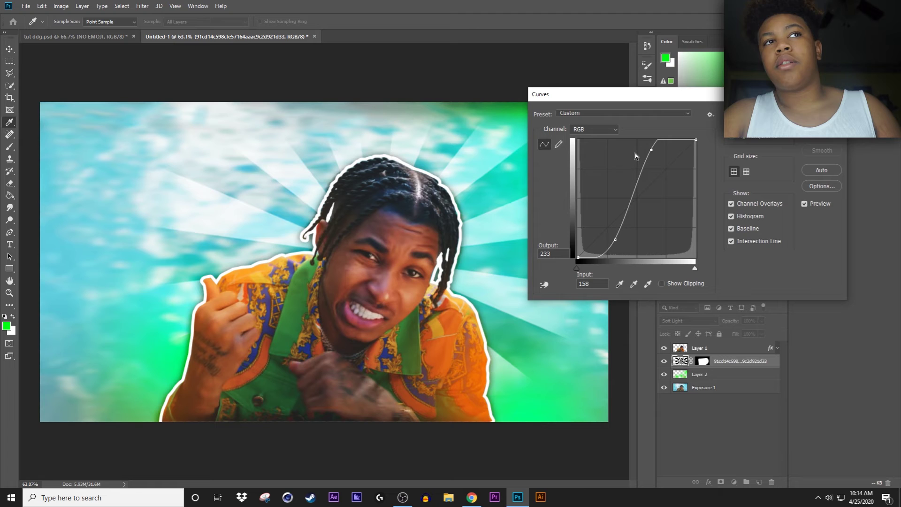
{"action": "left_click", "coordinate": [614, 238]}
{"action": "left_click_drag", "start_coordinate": [615, 238], "coordinate": [637, 235]}
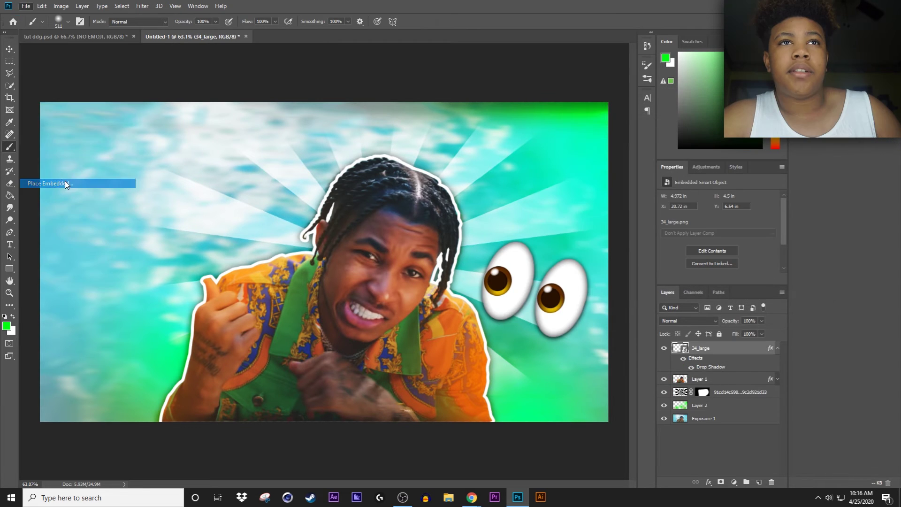
Step: Place the house-building_1f3e0 image beside the man at about 700% scale, rotated 17°, and move its layer below Layer 1
{"action": "left_click", "coordinate": [65, 181]}
{"action": "left_click", "coordinate": [102, 83]}
{"action": "left_click", "coordinate": [368, 233]}
{"action": "left_click_drag", "start_coordinate": [375, 232], "coordinate": [198, 306]}
{"action": "left_click_drag", "start_coordinate": [234, 282], "coordinate": [315, 238]}
{"action": "left_click_drag", "start_coordinate": [191, 308], "coordinate": [169, 311]}
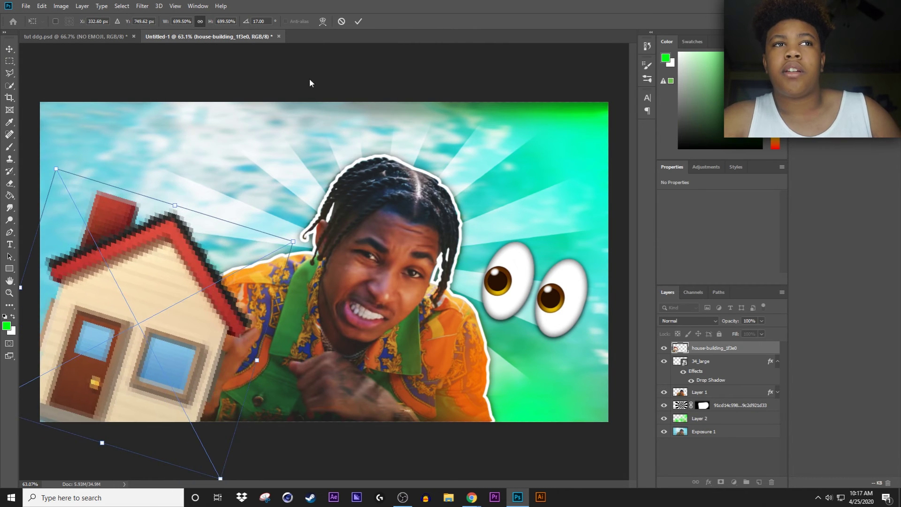
{"action": "left_click", "coordinate": [358, 22]}
{"action": "left_click_drag", "start_coordinate": [726, 348], "coordinate": [726, 397]}
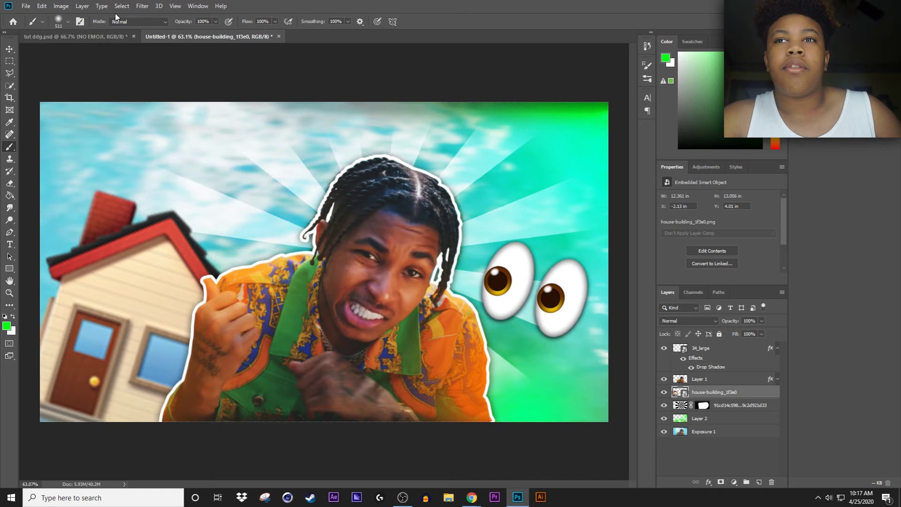
Step: Apply a Motion Blur to the house layer with an angle of 0° and a distance of 75 pixels
{"action": "left_click", "coordinate": [143, 7]}
{"action": "mouse_move", "coordinate": [168, 115]}
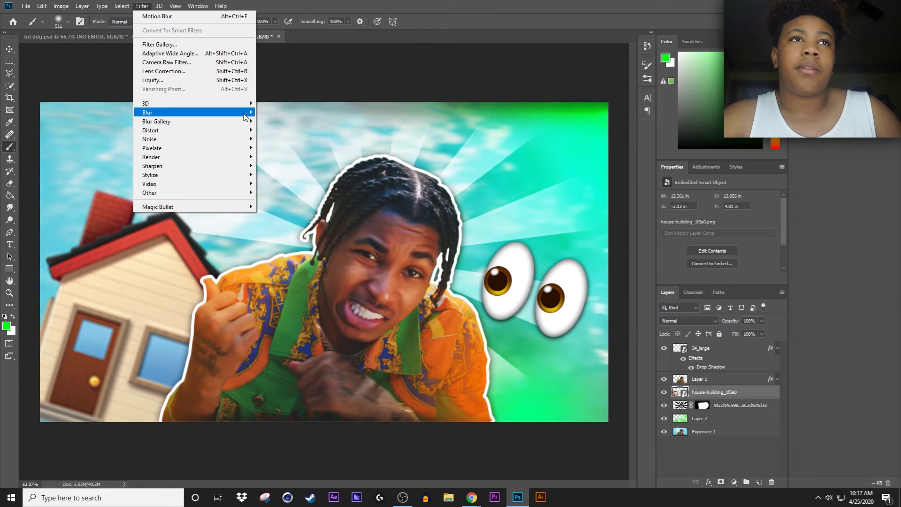
{"action": "mouse_move", "coordinate": [244, 113]}
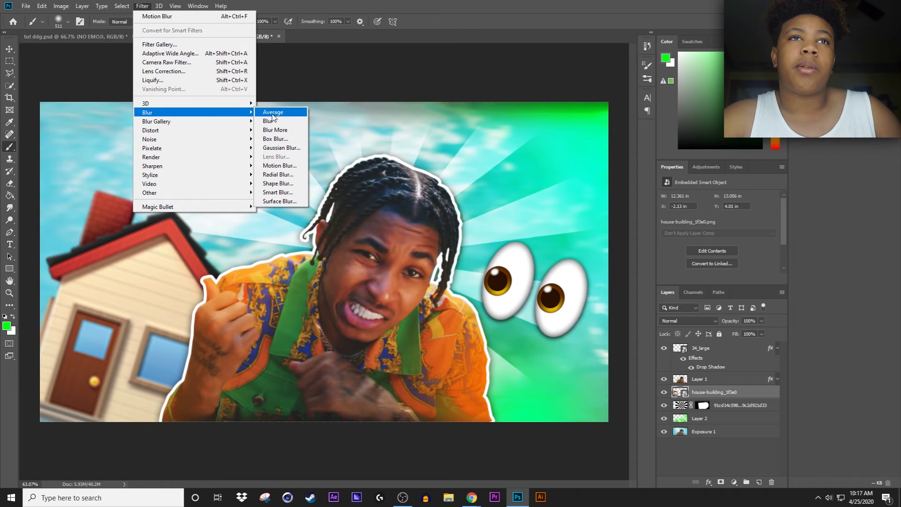
{"action": "left_click", "coordinate": [279, 165]}
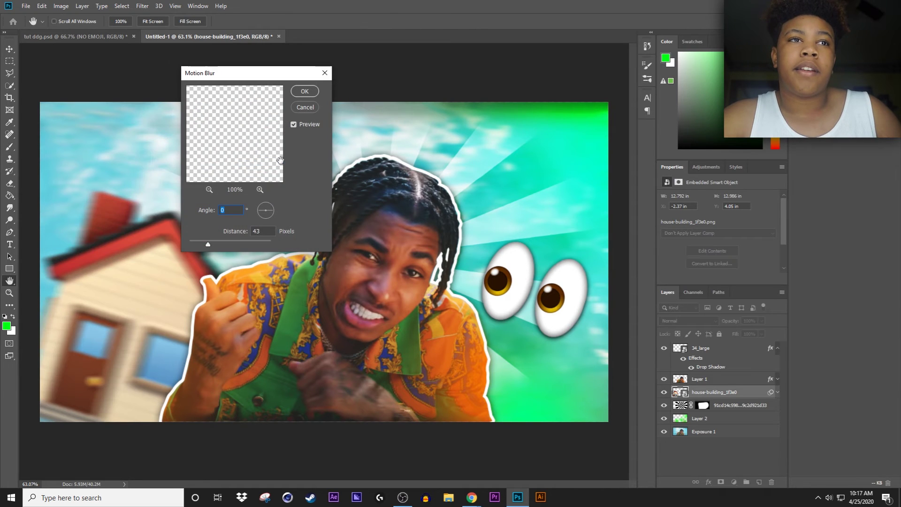
{"action": "left_click_drag", "start_coordinate": [210, 241], "coordinate": [216, 243]}
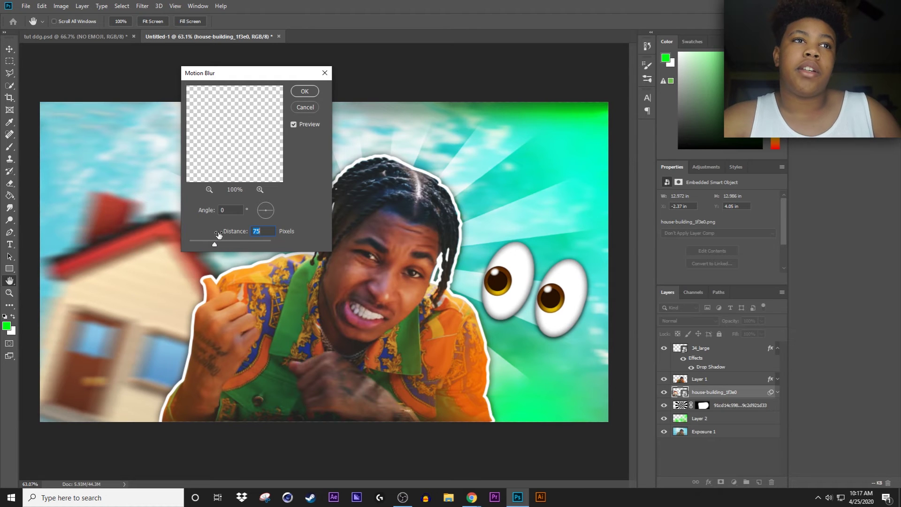
{"action": "left_click", "coordinate": [305, 90]}
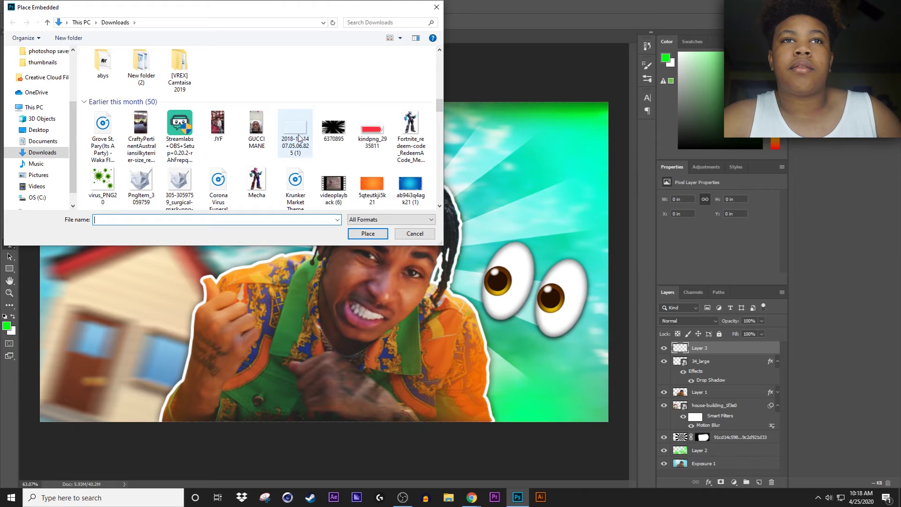
Step: Place the white speed-lines image 2018-12-14 07.05.06.825 (1) across the whole canvas and lower its fill to about 61%
{"action": "left_click", "coordinate": [299, 138]}
{"action": "left_click", "coordinate": [367, 233]}
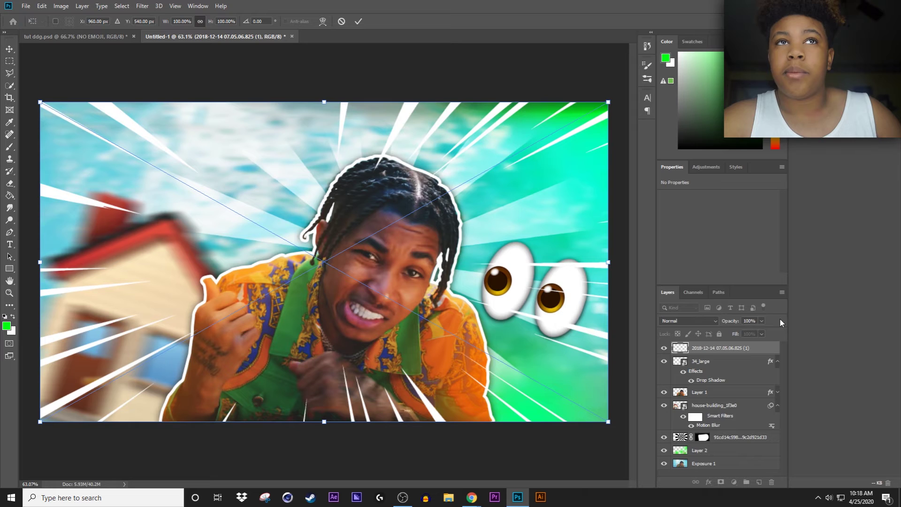
{"action": "key", "text": "t"}
{"action": "left_click", "coordinate": [358, 21]}
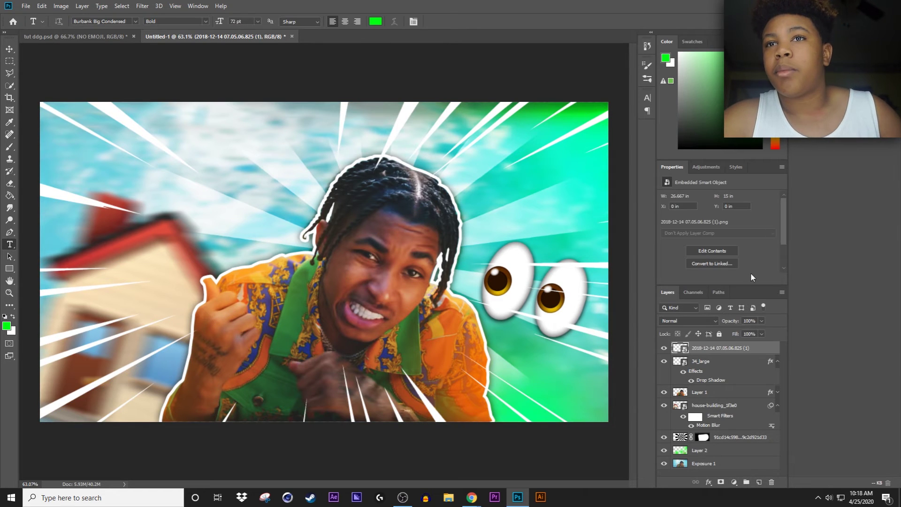
{"action": "left_click", "coordinate": [762, 334]}
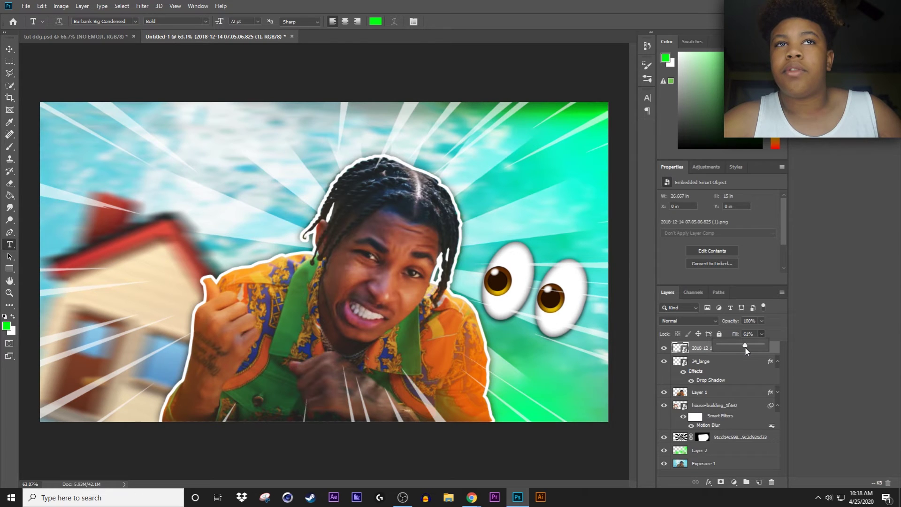
{"action": "left_click", "coordinate": [813, 331]}
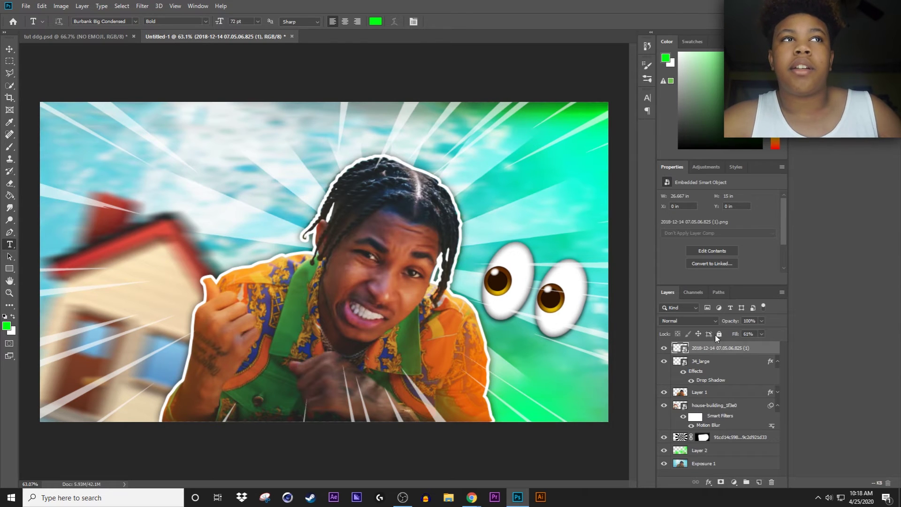
Step: Place the record-video-camera-viewfinder template image on top of the composition
{"action": "left_click", "coordinate": [25, 8]}
{"action": "left_click", "coordinate": [45, 206]}
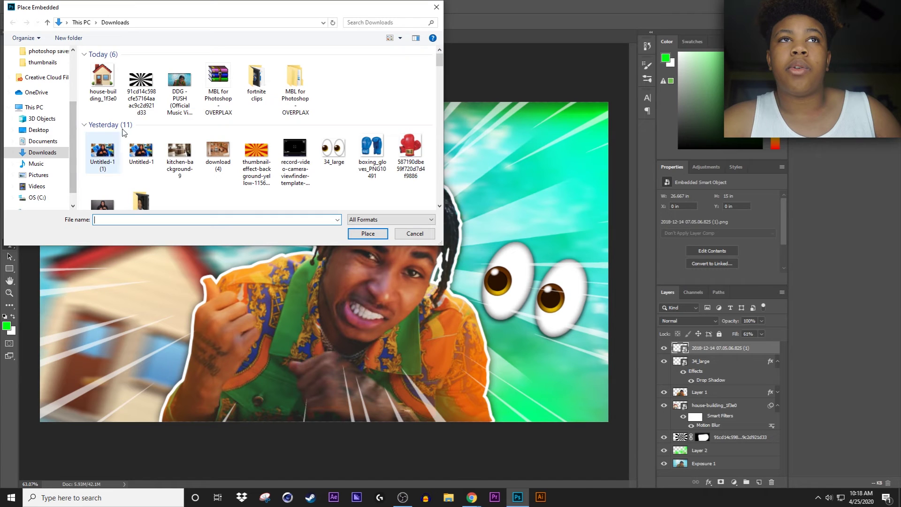
{"action": "left_click", "coordinate": [219, 153]}
{"action": "left_click", "coordinate": [364, 231]}
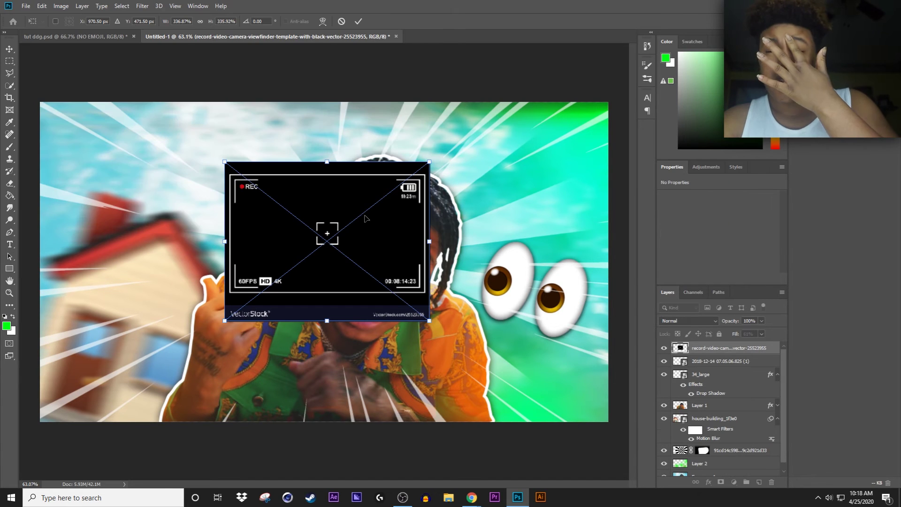
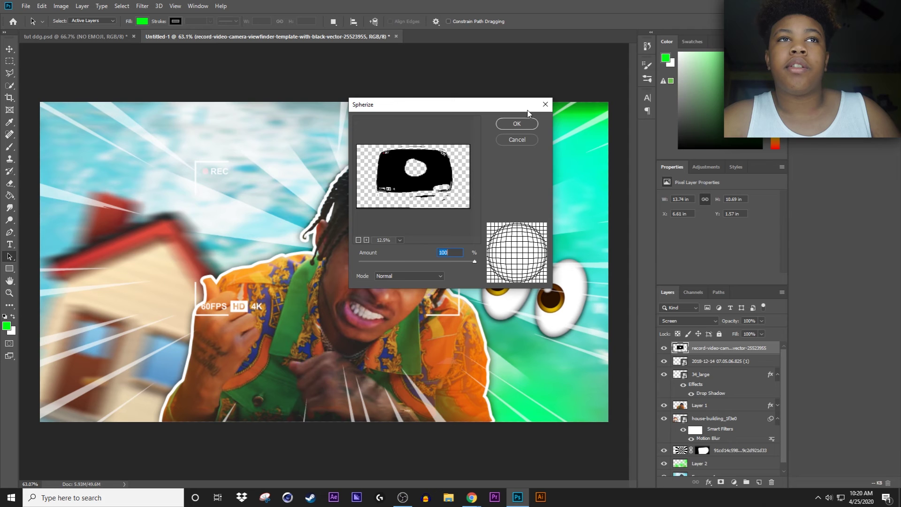
Step: Apply Spherize at 100% in Normal mode to the viewfinder overlay and enlarge it until its corner marks frame the canvas
{"action": "left_click", "coordinate": [633, 158]}
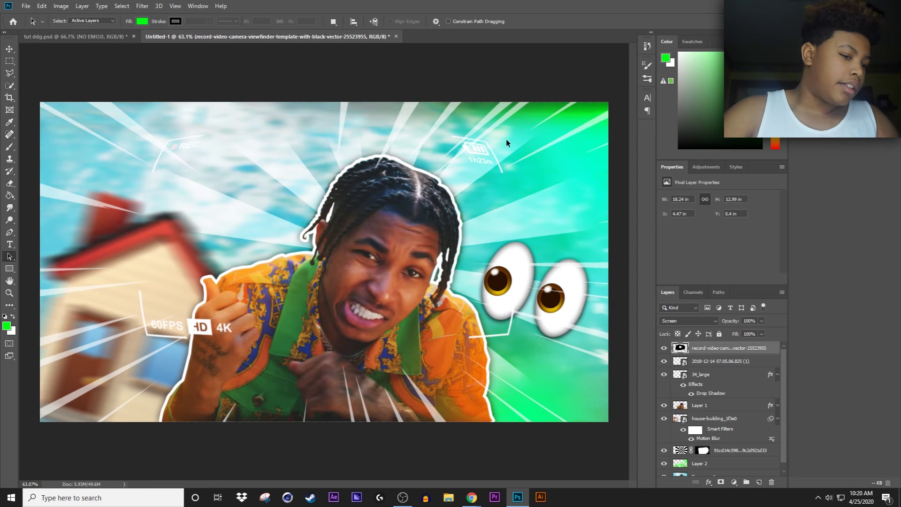
{"action": "key", "text": "ctrl+t"}
{"action": "left_click_drag", "start_coordinate": [521, 111], "coordinate": [595, 89]}
{"action": "left_click_drag", "start_coordinate": [507, 168], "coordinate": [489, 175]}
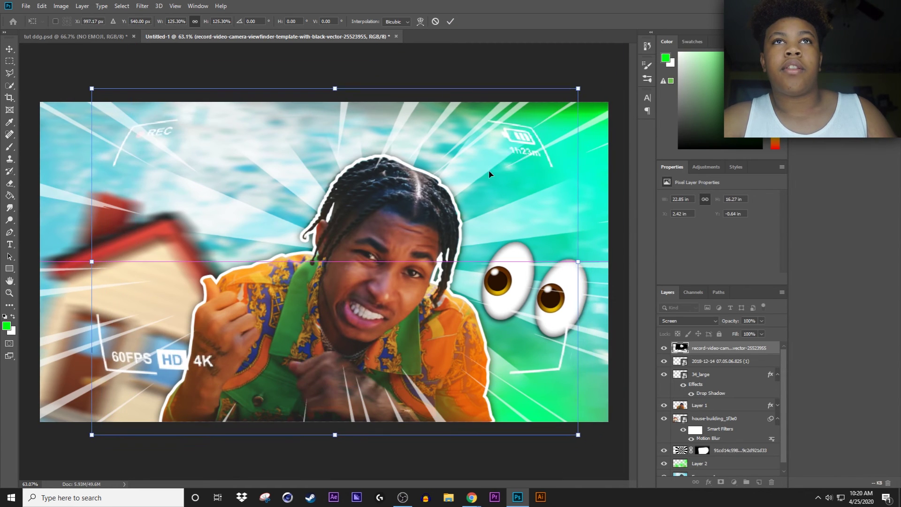
{"action": "left_click", "coordinate": [450, 21]}
Step: Increase the viewfinder overlay's contrast with an S-shaped Curves adjustment through input 108, output 11 and input 188, output 212
{"action": "key", "text": "ctrl+m"}
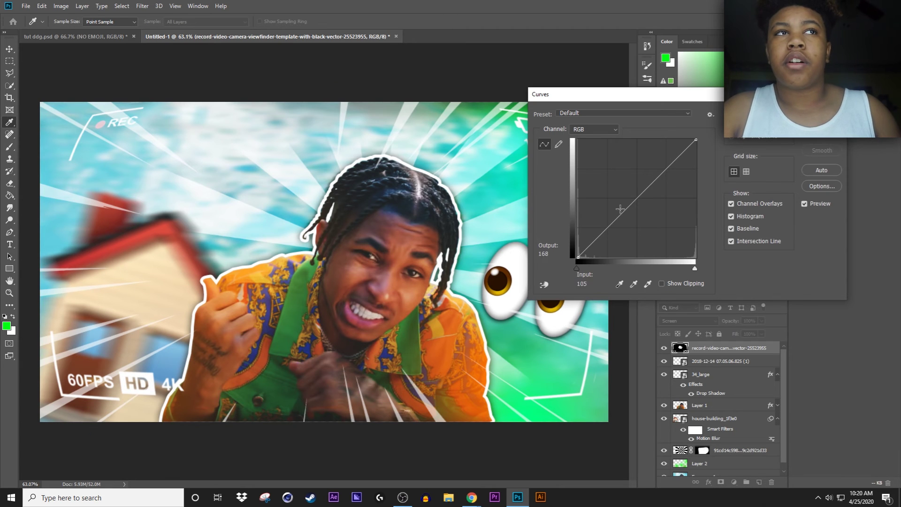
{"action": "left_click_drag", "start_coordinate": [609, 228], "coordinate": [626, 248]}
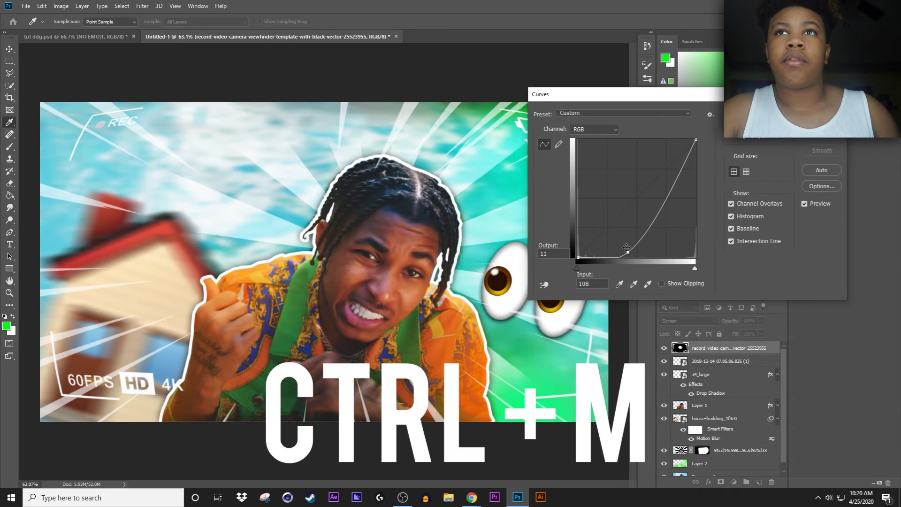
{"action": "left_click_drag", "start_coordinate": [684, 173], "coordinate": [664, 160]}
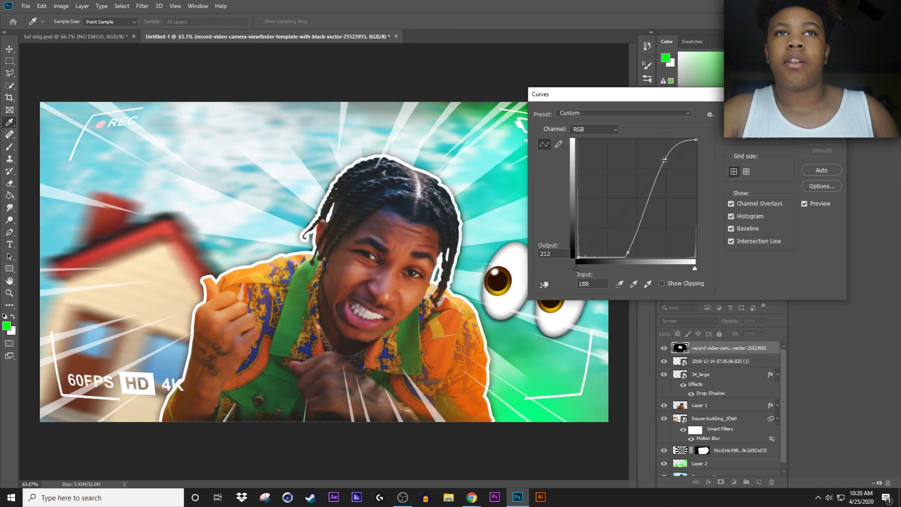
{"action": "key", "text": "Return"}
{"action": "key", "text": "a"}
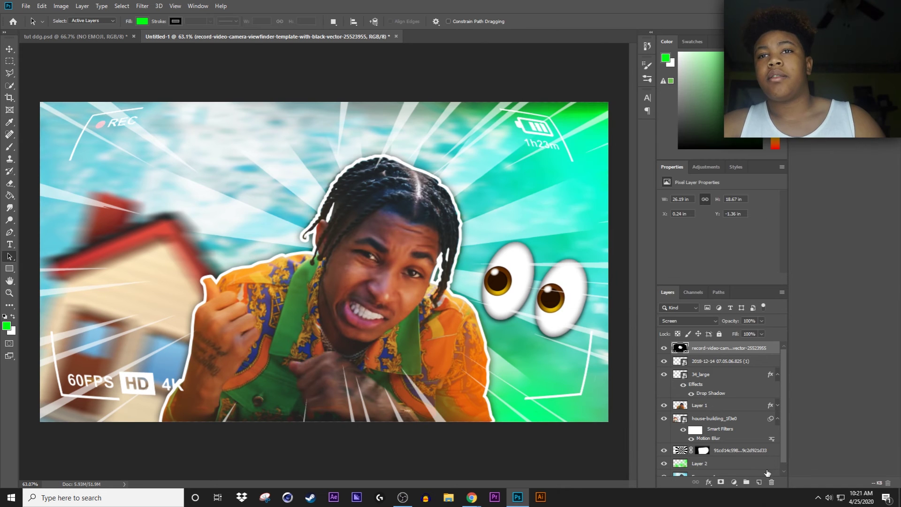
Step: Add a layer beneath the speed lines and write FULL THUMBNAIL on it in green 72 pt Burbank Big Condensed Bold above the house
{"action": "left_click", "coordinate": [759, 482]}
{"action": "left_click_drag", "start_coordinate": [728, 353], "coordinate": [722, 381]}
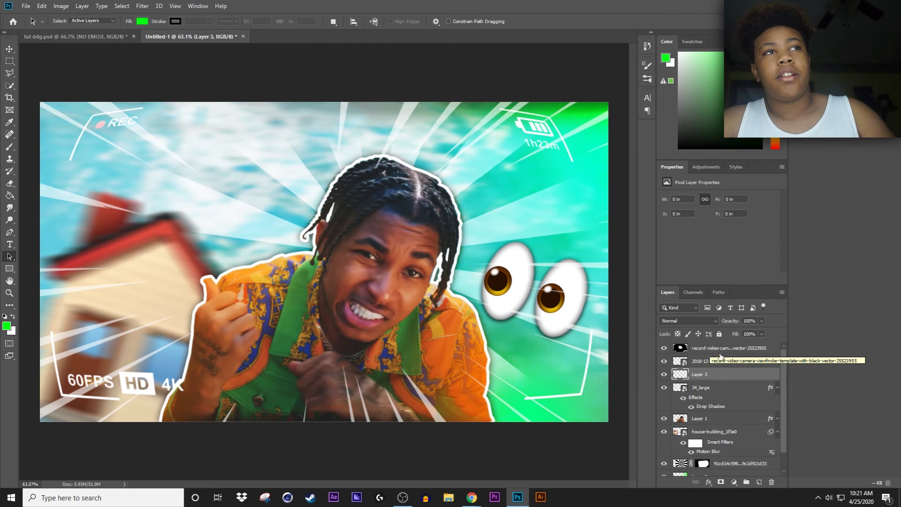
{"action": "left_click", "coordinate": [9, 243]}
{"action": "left_click", "coordinate": [218, 167]}
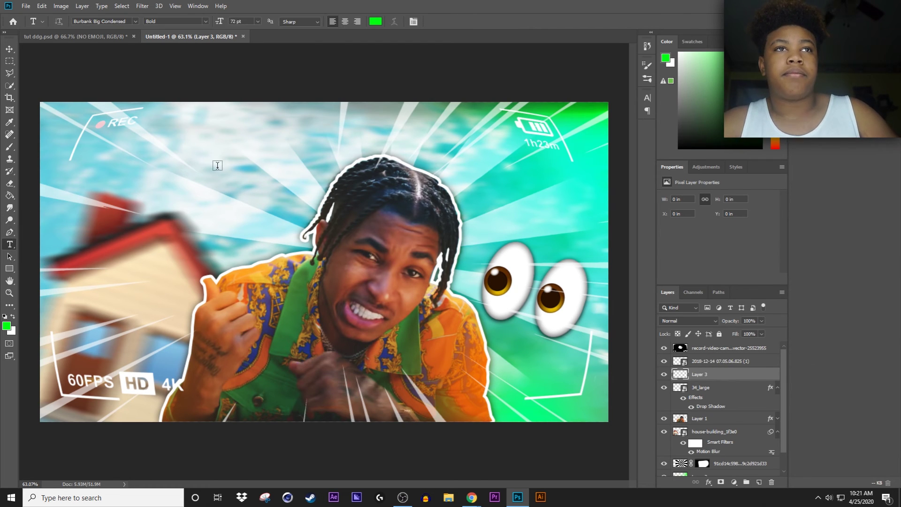
{"action": "type", "text": "FULL TUTORIAL"}
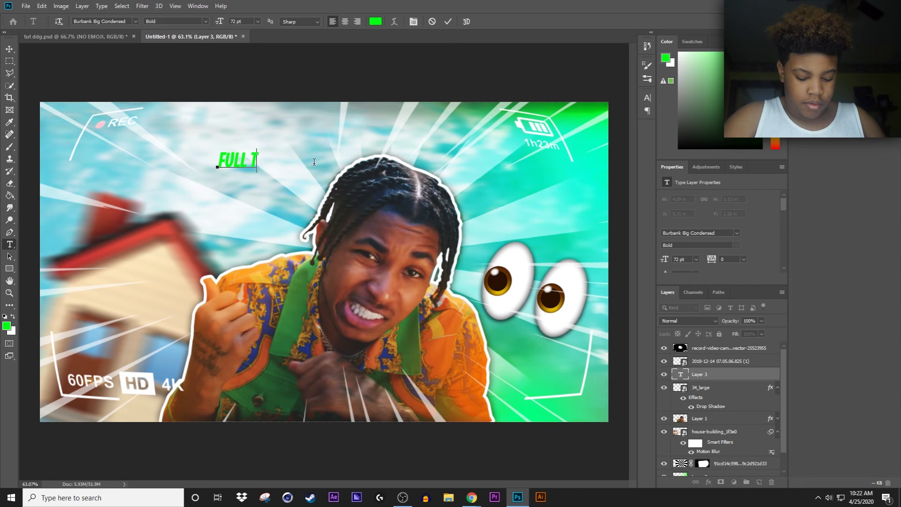
{"action": "type", "text": "HUM"}
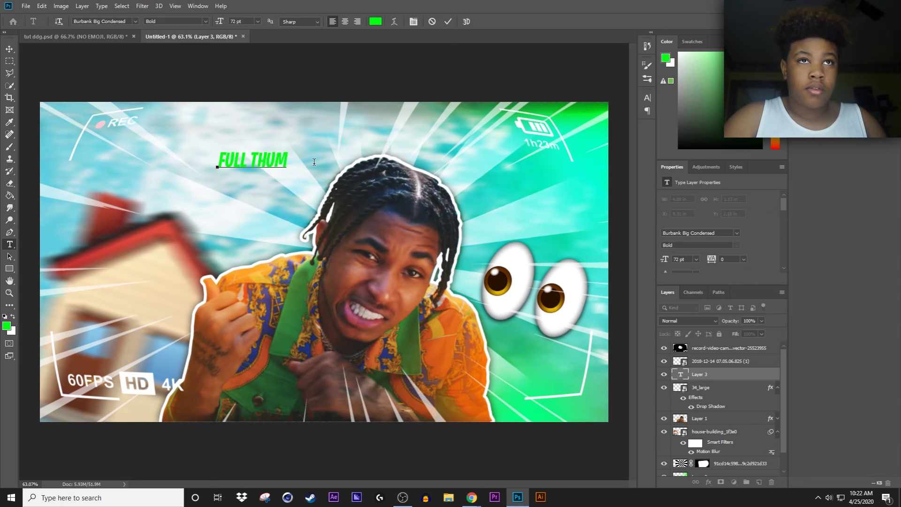
{"action": "type", "text": "BNAIL"}
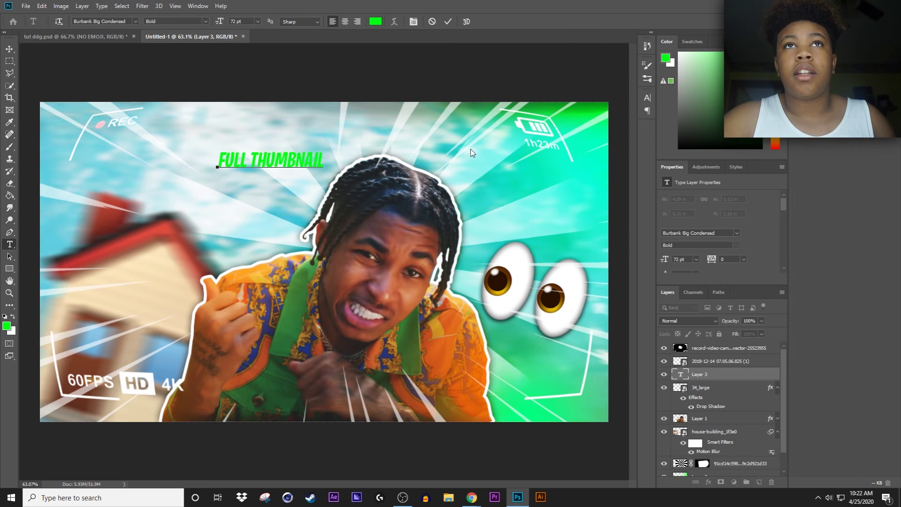
{"action": "left_click", "coordinate": [448, 21]}
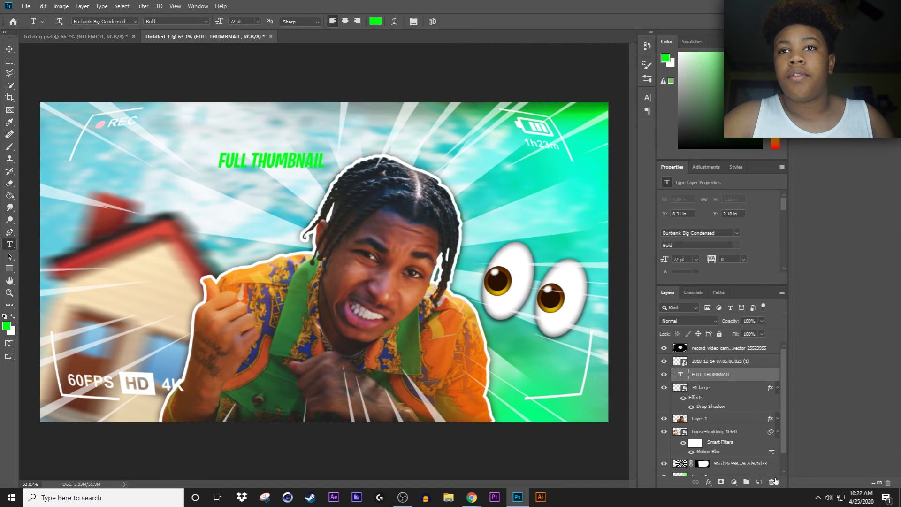
Step: Add another layer with the green text TUTORIAL directly under FULL THUMBNAIL, and select the FULL THUMBNAIL layer
{"action": "left_click", "coordinate": [758, 482]}
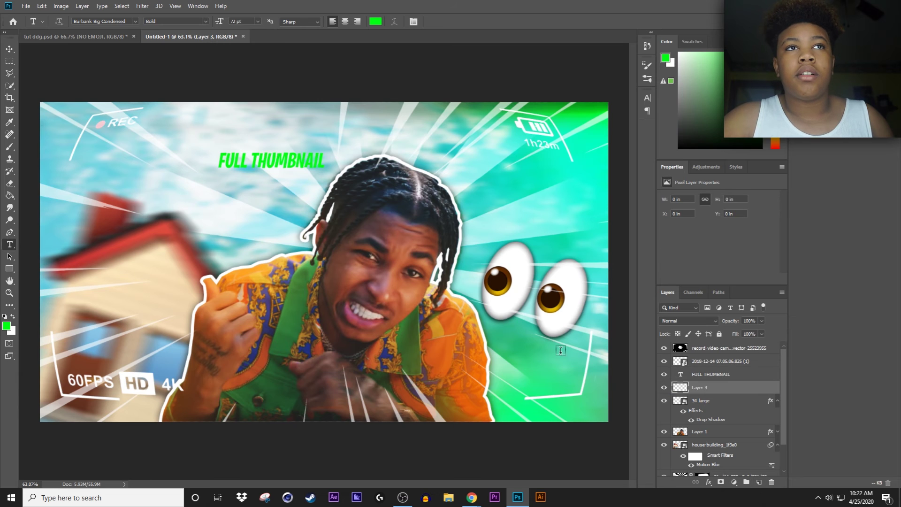
{"action": "left_click", "coordinate": [237, 189]}
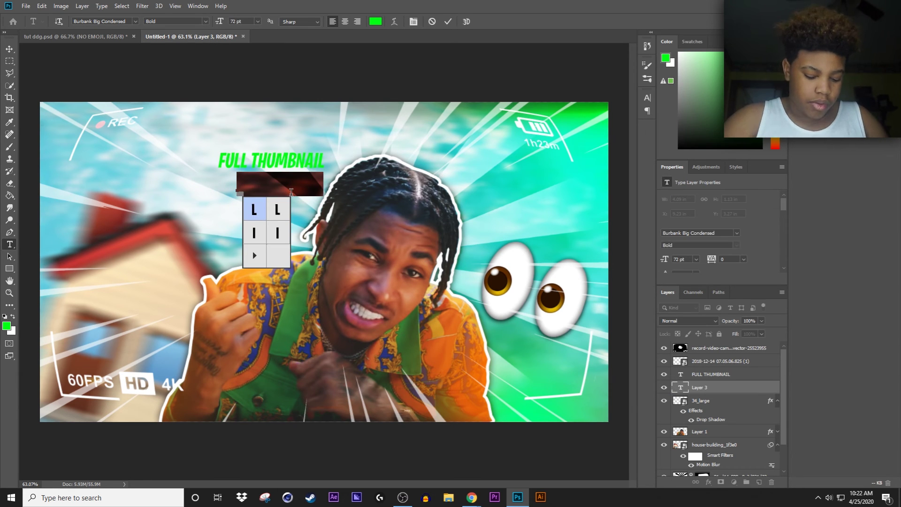
{"action": "type", "text": "UT"}
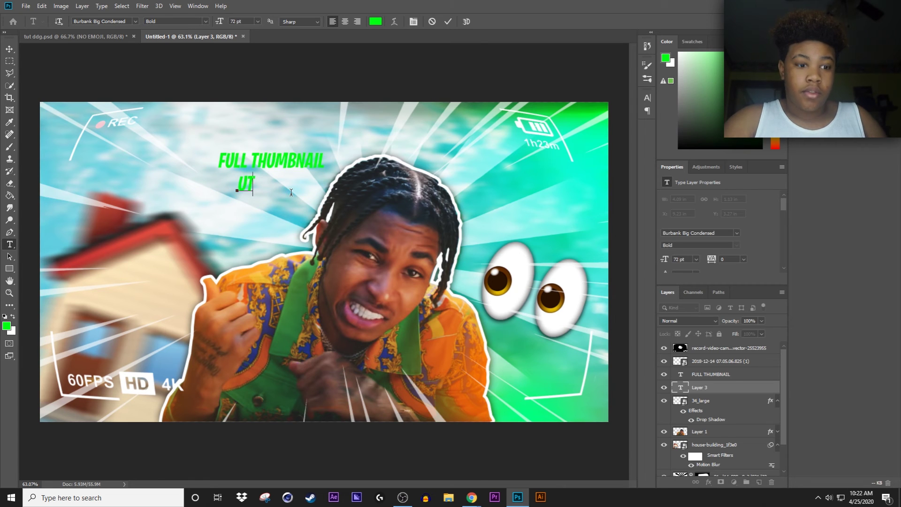
{"action": "key", "text": "BackSpace"}
{"action": "type", "text": "TORI"}
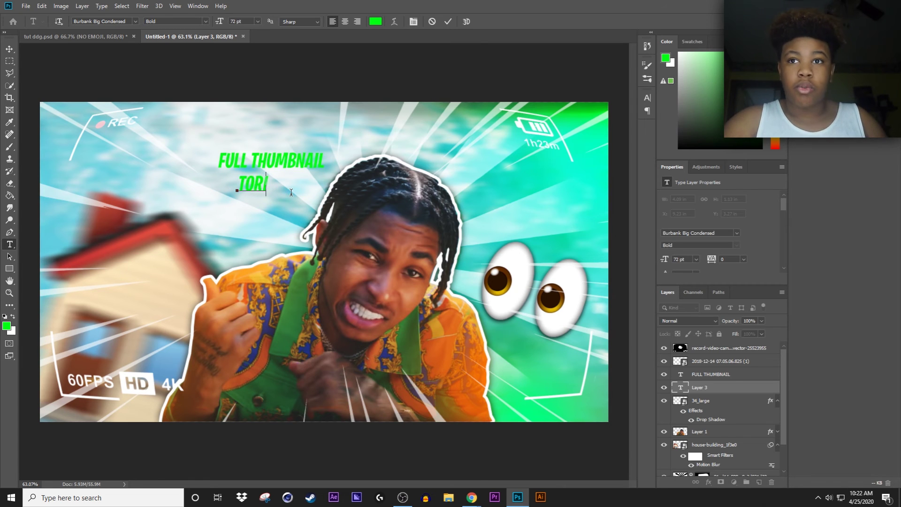
{"action": "type", "text": "AL"}
{"action": "key", "text": "BackSpace"}
{"action": "key", "text": "BackSpace"}
{"action": "key", "text": "BackSpace"}
{"action": "key", "text": "BackSpace"}
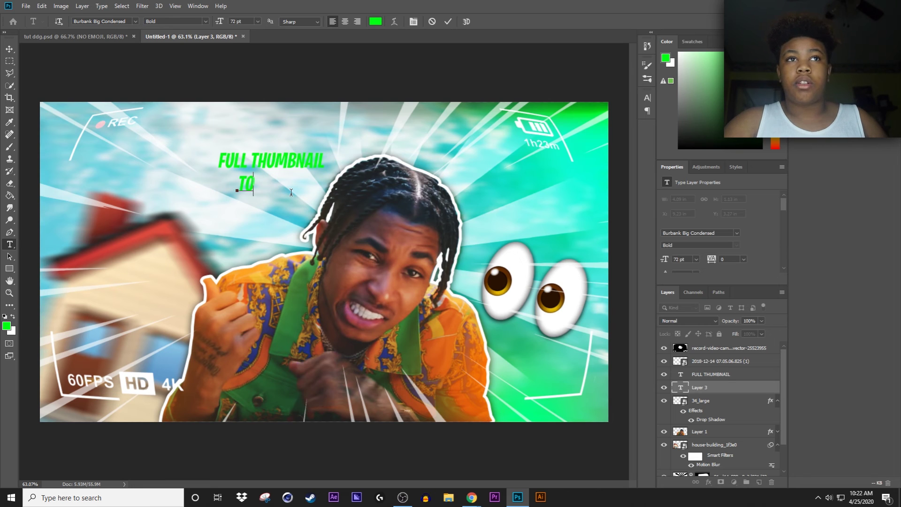
{"action": "key", "text": "BackSpace"}
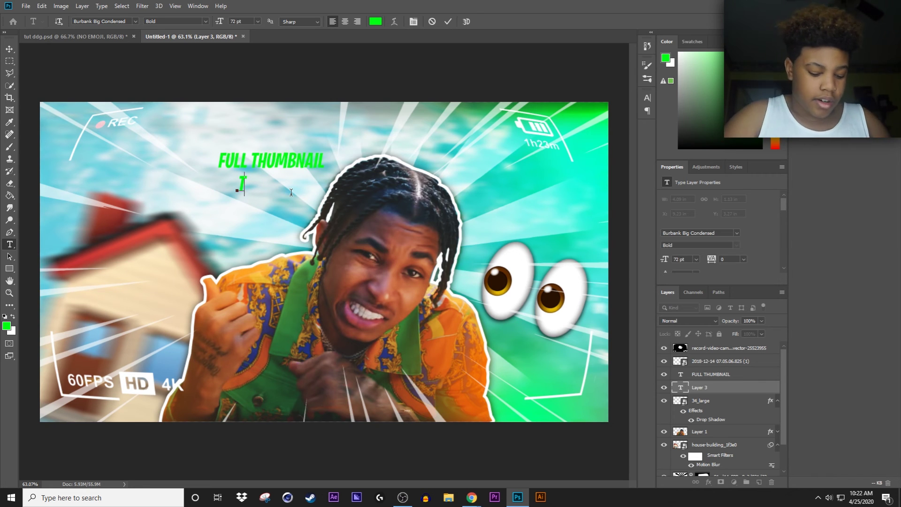
{"action": "type", "text": "UTO"}
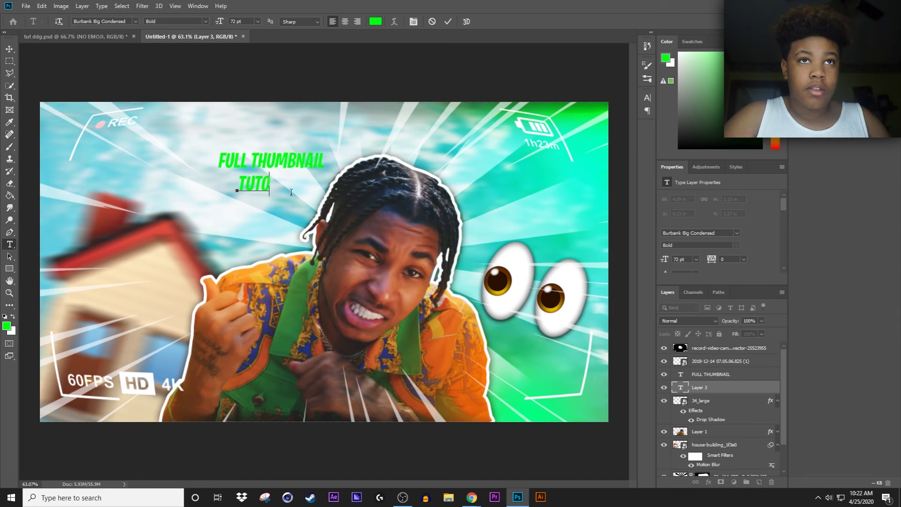
{"action": "type", "text": "RIAL"}
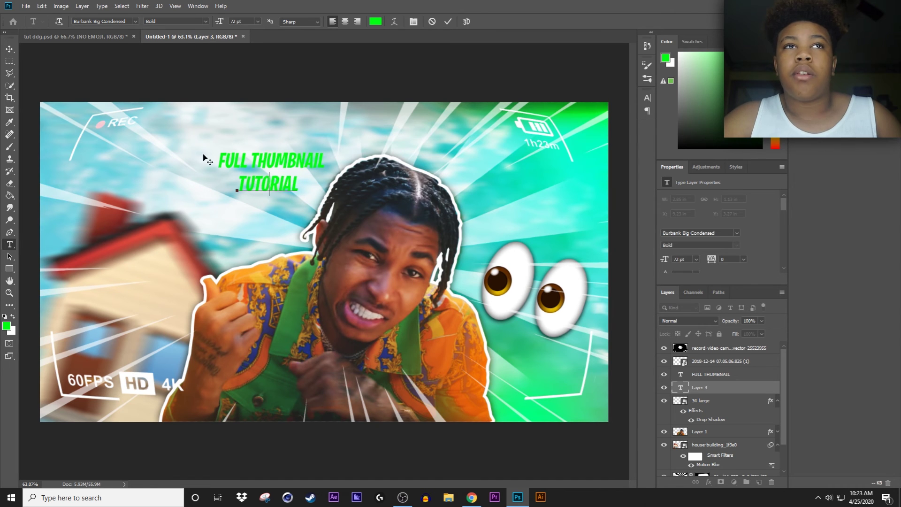
{"action": "left_click", "coordinate": [710, 374]}
{"action": "key", "text": "a"}
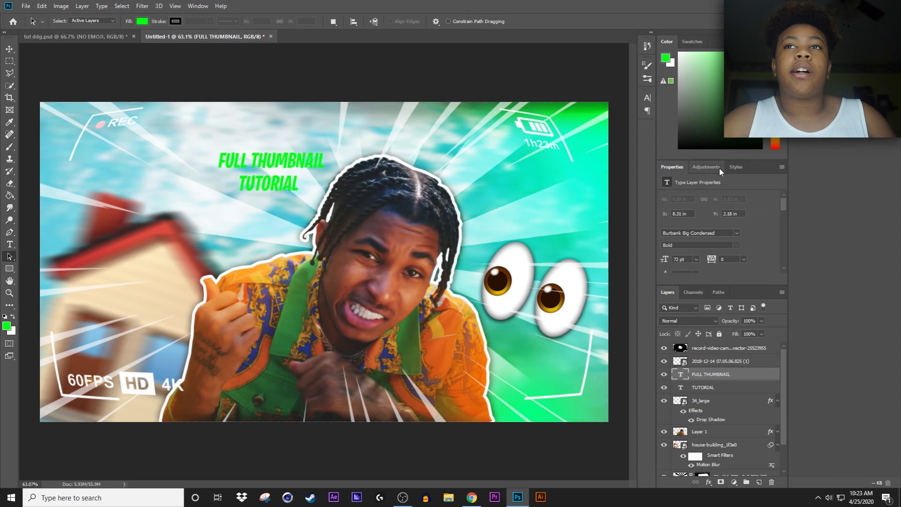
Step: Apply the purple textured preset style to the FULL THUMBNAIL text and change its Color Overlay to orange ff7900
{"action": "left_click", "coordinate": [736, 167]}
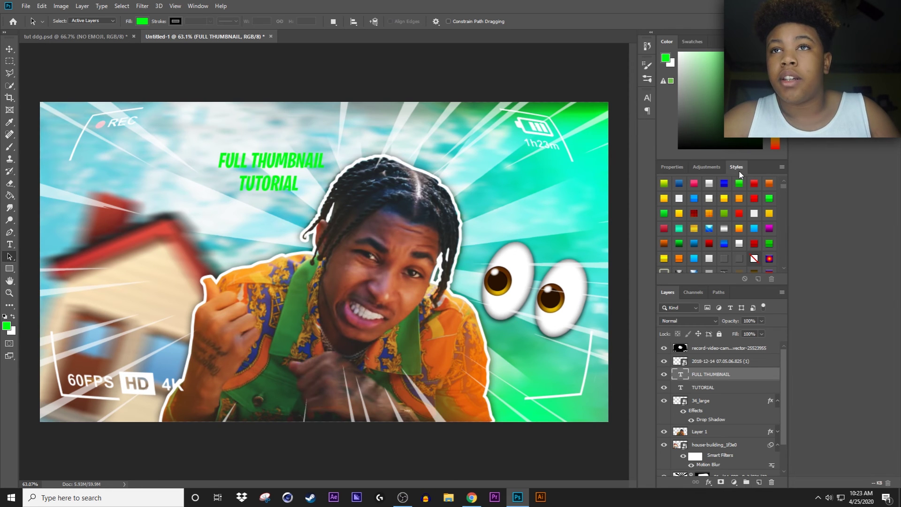
{"action": "scroll", "coordinate": [738, 201], "scroll_direction": "down", "scroll_amount": 10}
{"action": "left_click", "coordinate": [769, 190]}
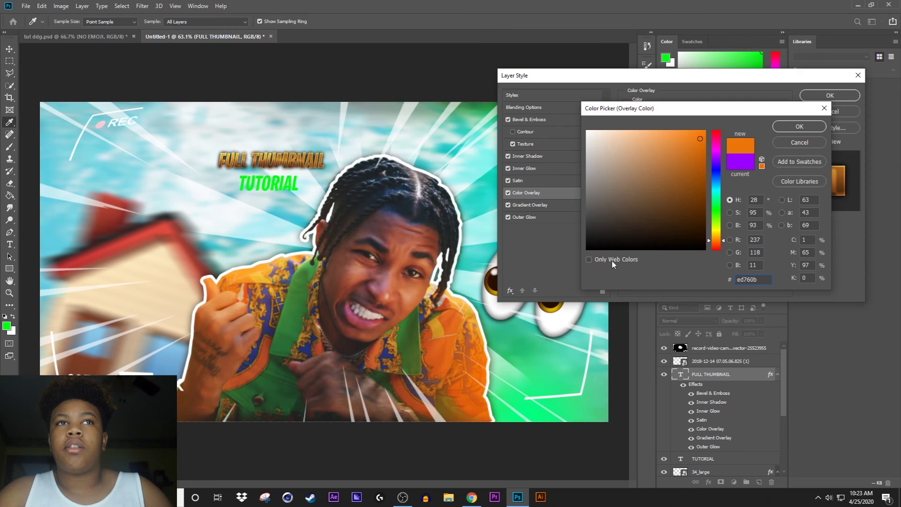
{"action": "left_click", "coordinate": [704, 131]}
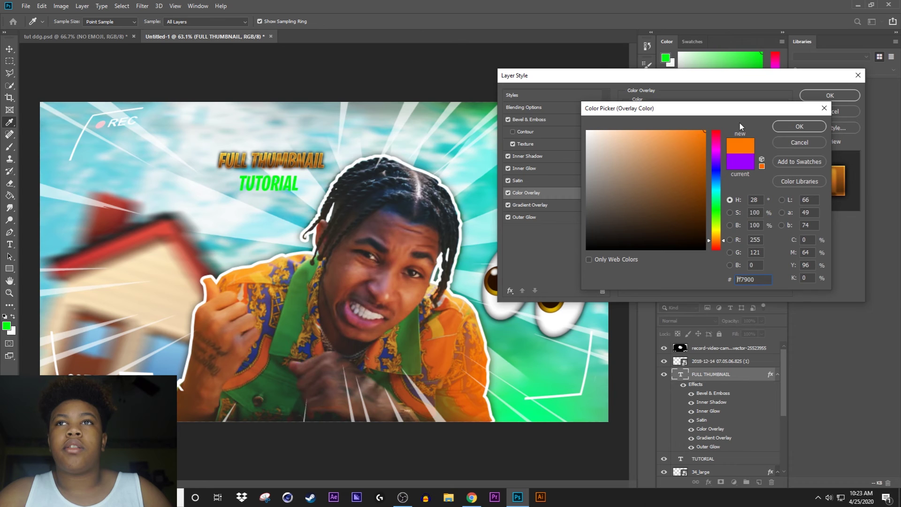
{"action": "left_click", "coordinate": [809, 126]}
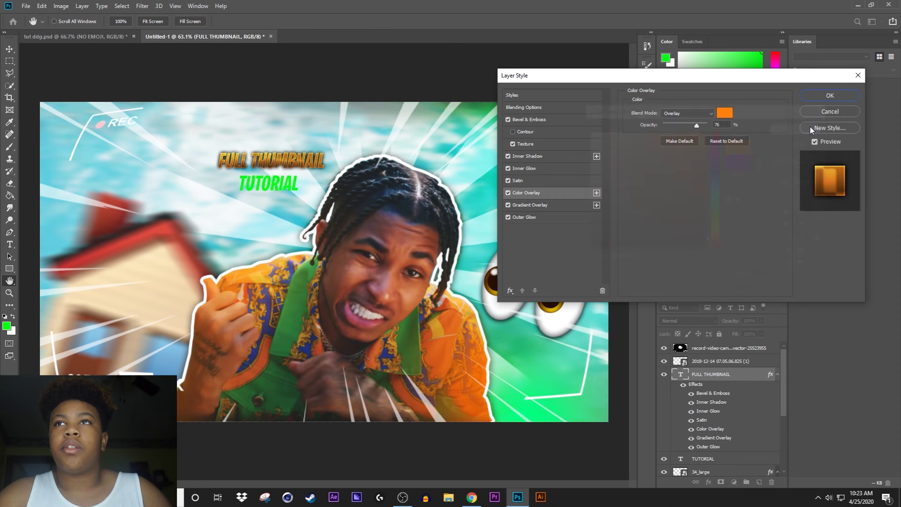
{"action": "left_click", "coordinate": [844, 92]}
Step: Give the TUTORIAL text the same textured preset style and set its Color Overlay to ff4e00
{"action": "left_click", "coordinate": [729, 457]}
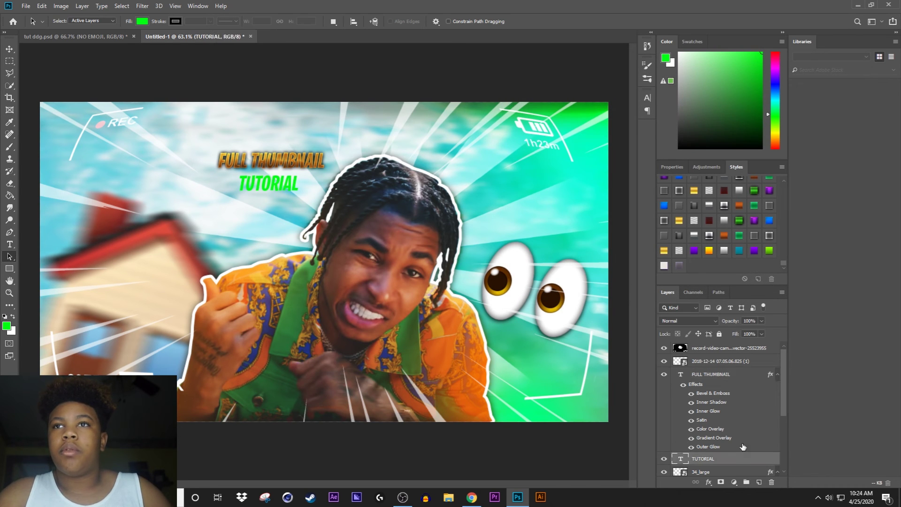
{"action": "left_click", "coordinate": [753, 220]}
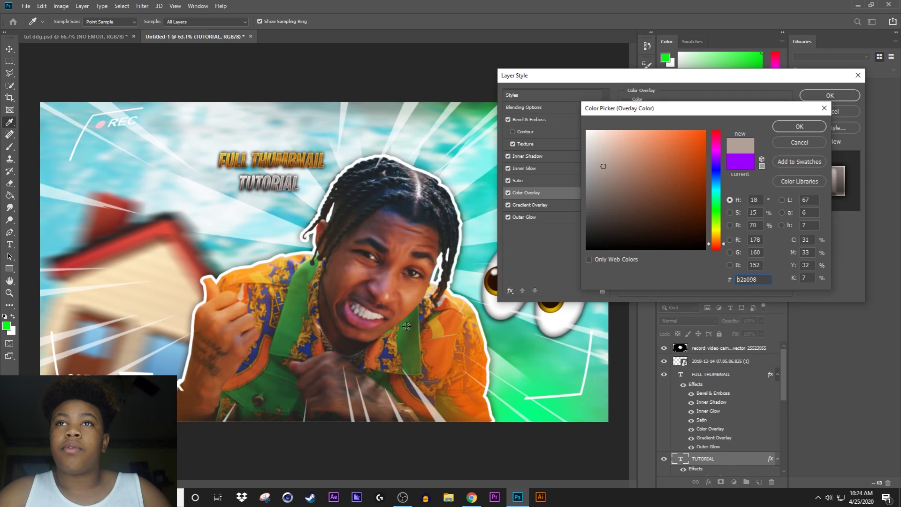
{"action": "type", "text": "ff4e00"}
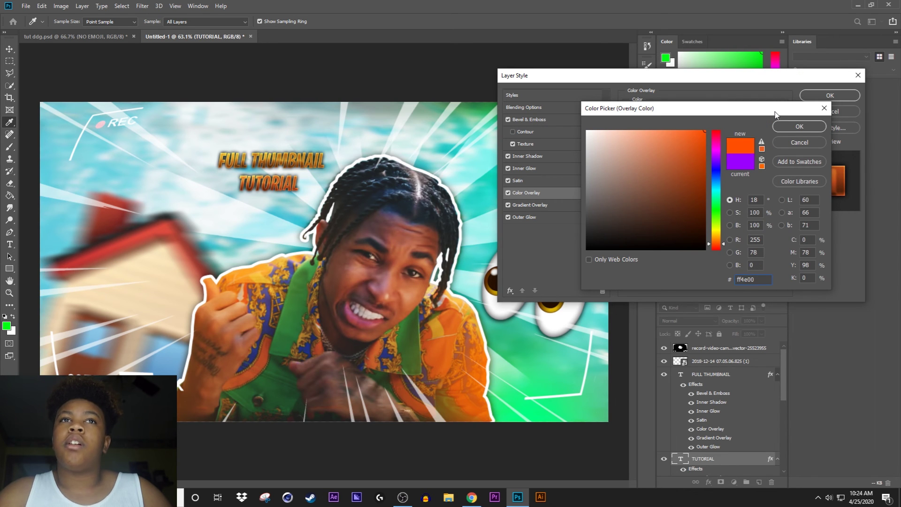
{"action": "left_click", "coordinate": [799, 126]}
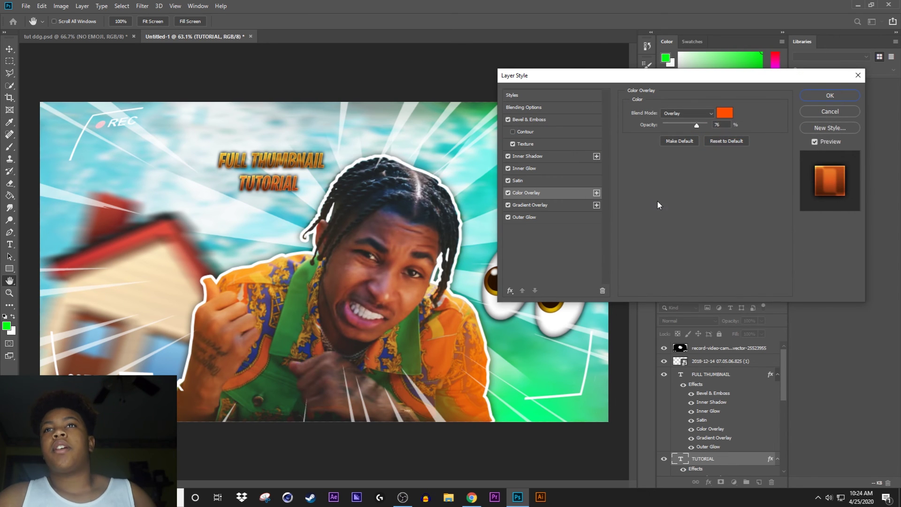
{"action": "left_click", "coordinate": [822, 93]}
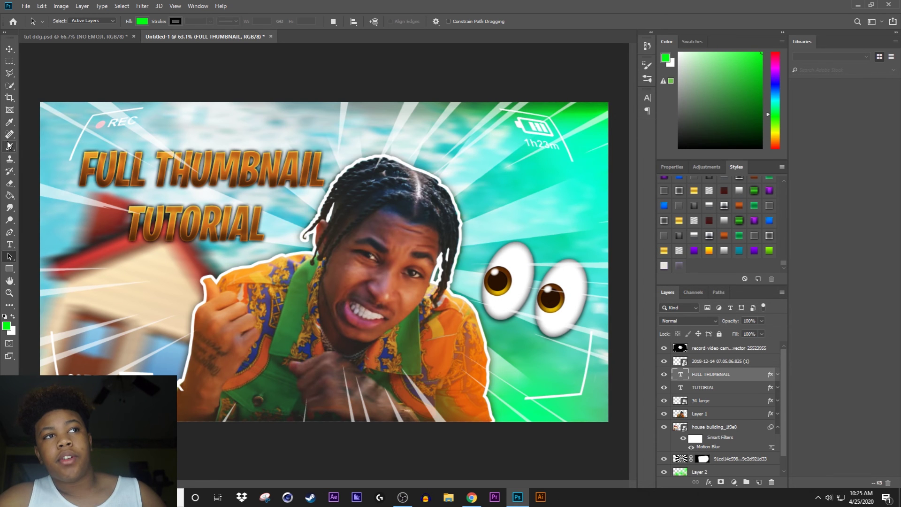
Step: Switch to the Type tool and duplicate the FULL THUMBNAIL layer, scaling the copy to about 102% with a slight leftward offset
{"action": "left_click", "coordinate": [10, 244]}
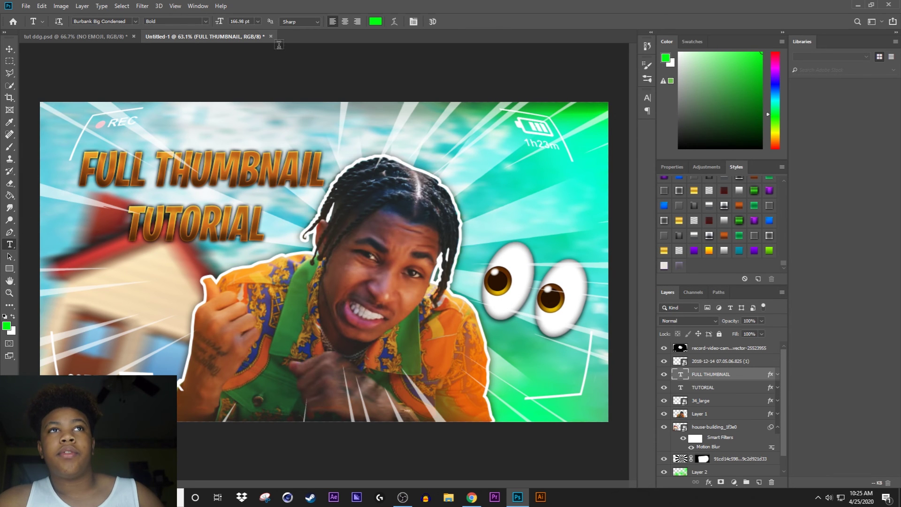
{"action": "right_click", "coordinate": [741, 373]}
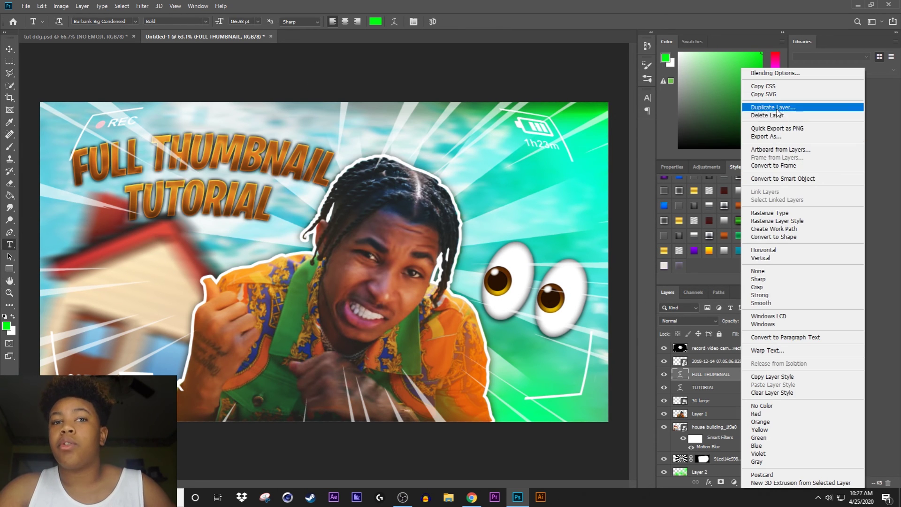
{"action": "left_click", "coordinate": [776, 108]}
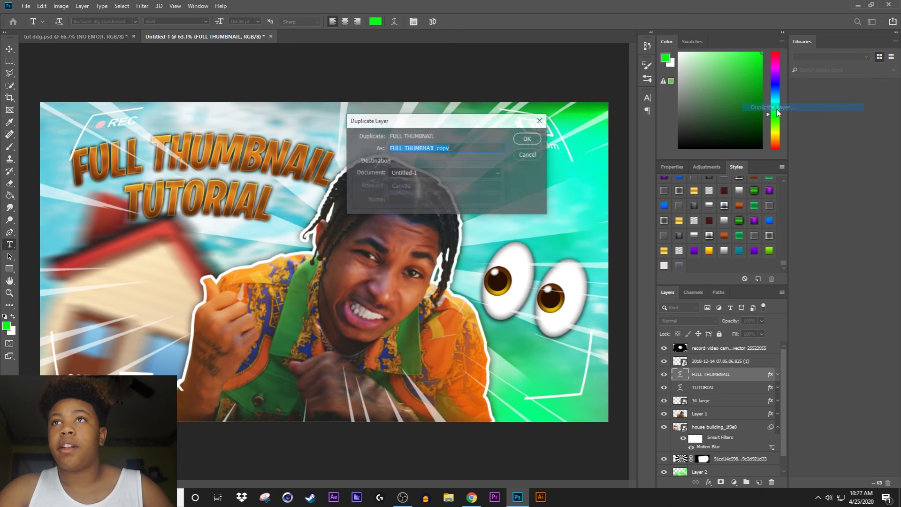
{"action": "left_click", "coordinate": [529, 139]}
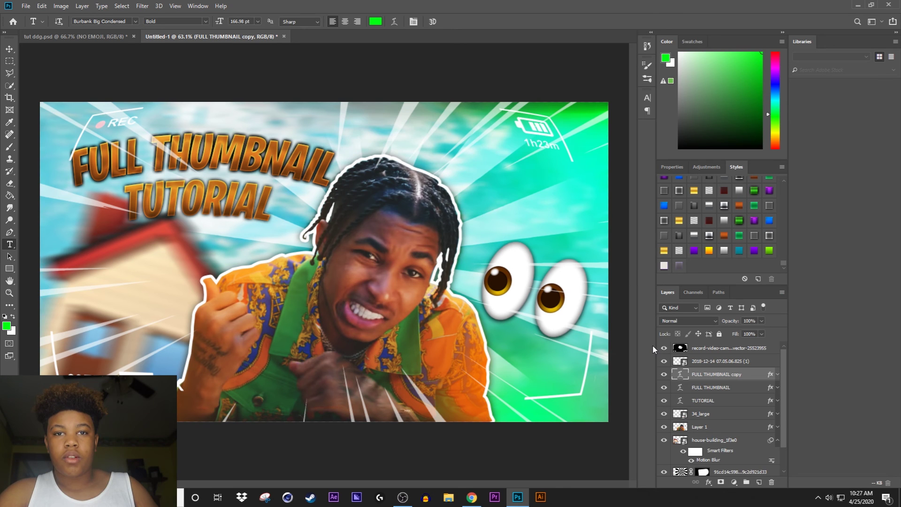
{"action": "key", "text": "ctrl+t"}
{"action": "left_click_drag", "start_coordinate": [315, 142], "coordinate": [319, 143]}
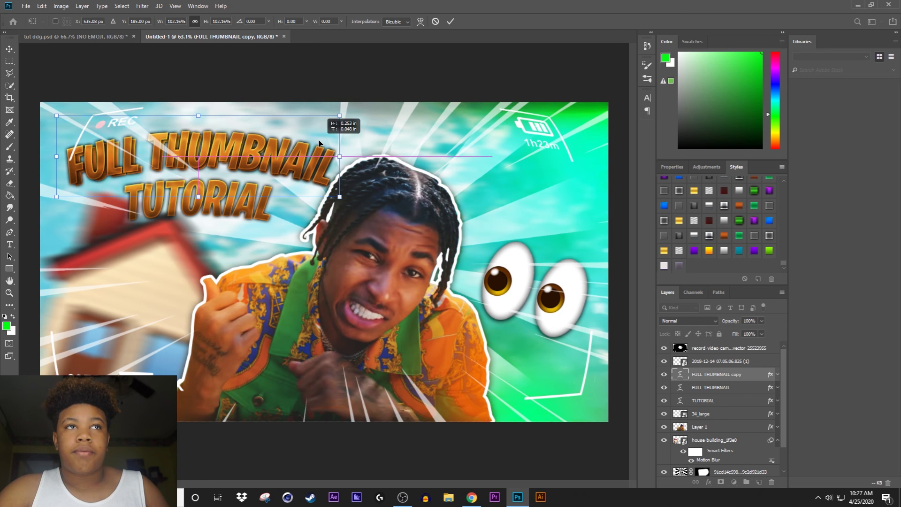
{"action": "left_click", "coordinate": [450, 22]}
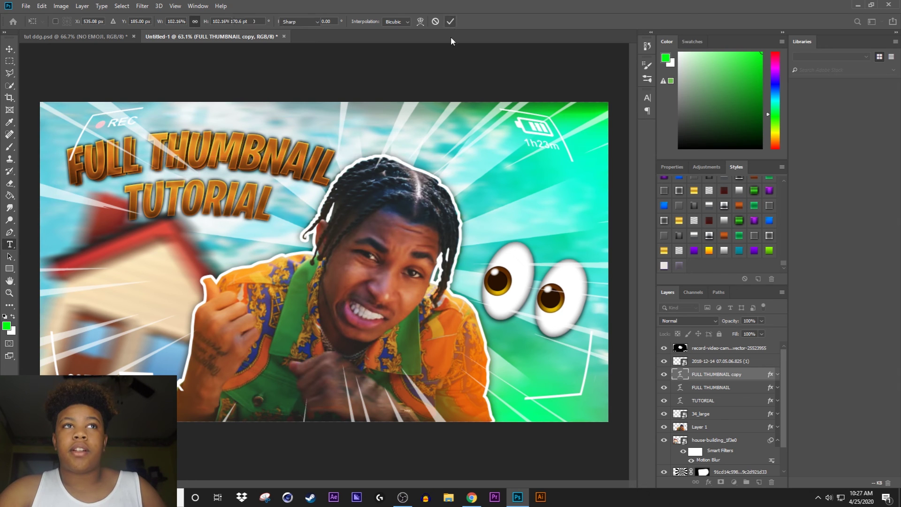
Step: Rasterize the FULL THUMBNAIL layer and its copy and merge them into one layer
{"action": "left_click", "coordinate": [717, 389], "text": "shift"}
{"action": "right_click", "coordinate": [723, 387]}
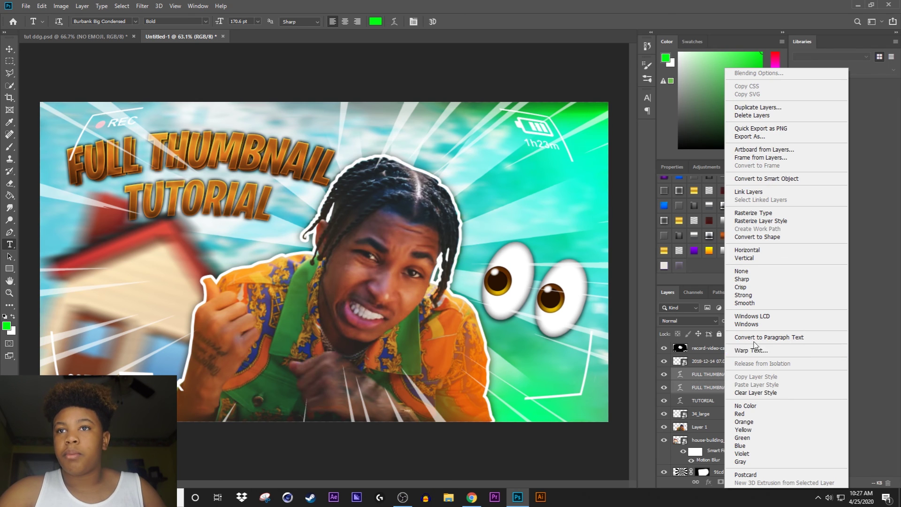
{"action": "left_click", "coordinate": [768, 213]}
{"action": "right_click", "coordinate": [718, 373]}
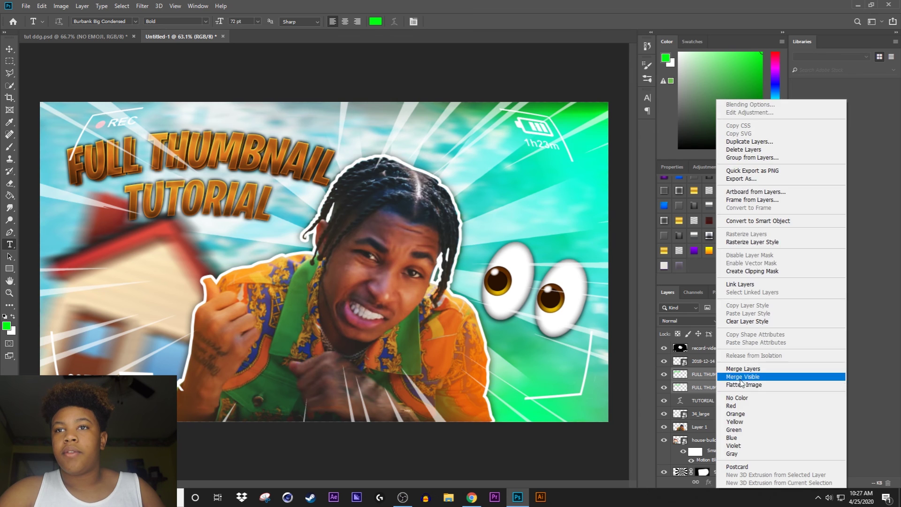
{"action": "left_click", "coordinate": [746, 369]}
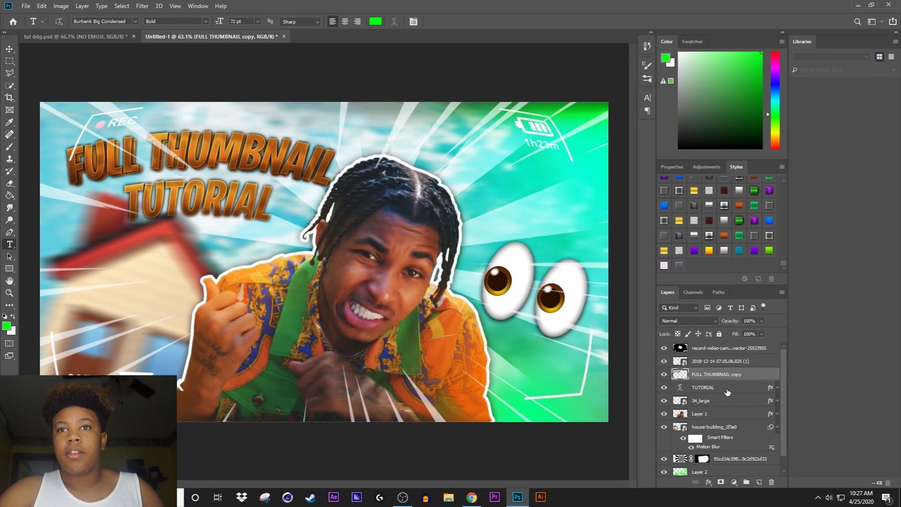
Step: Duplicate the TUTORIAL text layer and enlarge the copy to about 176 pt, extending slightly to the left of the original
{"action": "left_click", "coordinate": [727, 390]}
{"action": "right_click", "coordinate": [727, 390]}
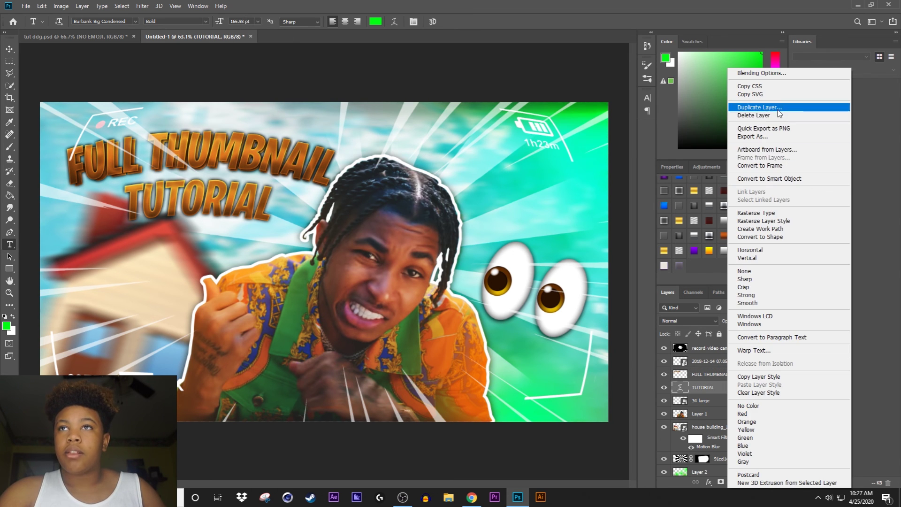
{"action": "left_click", "coordinate": [759, 107]}
{"action": "left_click", "coordinate": [528, 139]}
{"action": "key", "text": "ctrl+t"}
{"action": "mouse_move", "coordinate": [272, 179]}
{"action": "left_mouse_down"}
{"action": "mouse_move", "coordinate": [282, 162]}
{"action": "mouse_move", "coordinate": [263, 180]}
{"action": "left_mouse_up"}
{"action": "key", "text": "Return"}
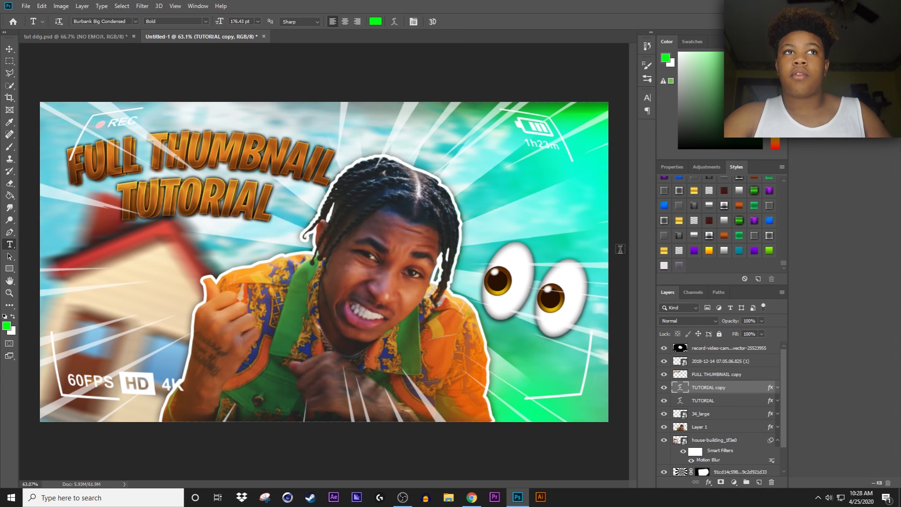
Step: Rasterize the TUTORIAL layer and its copy and merge them into a single layer
{"action": "right_click", "coordinate": [719, 402]}
{"action": "left_click", "coordinate": [720, 402]}
{"action": "right_click", "coordinate": [719, 403]}
{"action": "left_click", "coordinate": [704, 440], "text": "shift"}
{"action": "right_click", "coordinate": [723, 422]}
{"action": "left_click", "coordinate": [764, 273]}
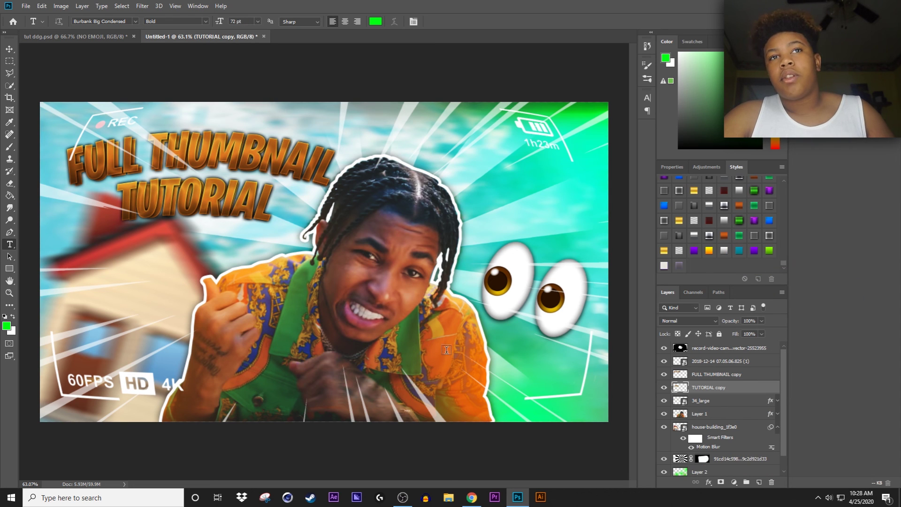
Step: Apply the Magic Bullet look "Chill #1 by CR8Tz" to the outlined man on Layer 1
{"action": "left_click", "coordinate": [699, 413]}
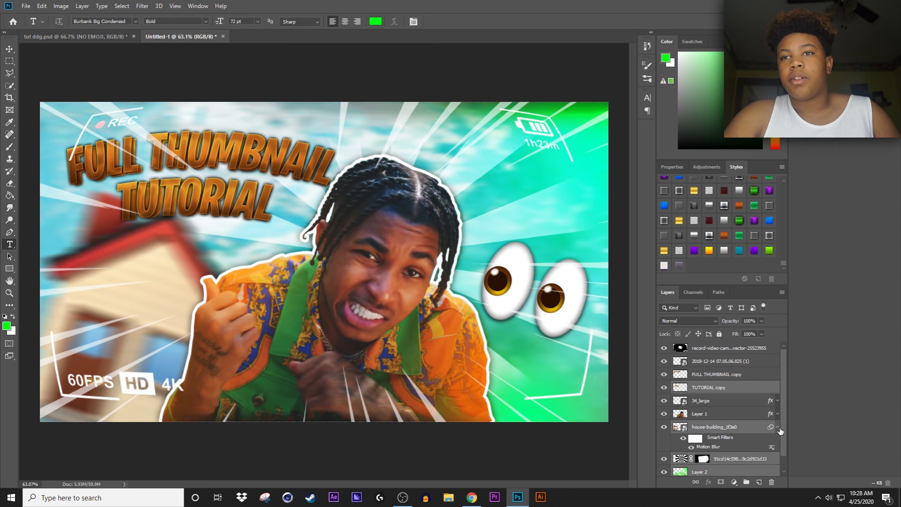
{"action": "scroll", "coordinate": [728, 424], "scroll_direction": "down", "scroll_amount": 1}
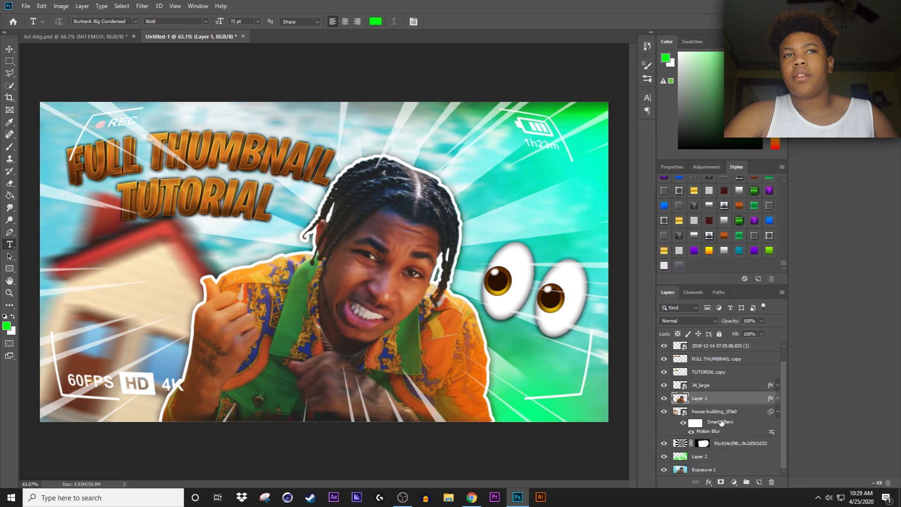
{"action": "left_click", "coordinate": [142, 5]}
{"action": "mouse_move", "coordinate": [177, 205]}
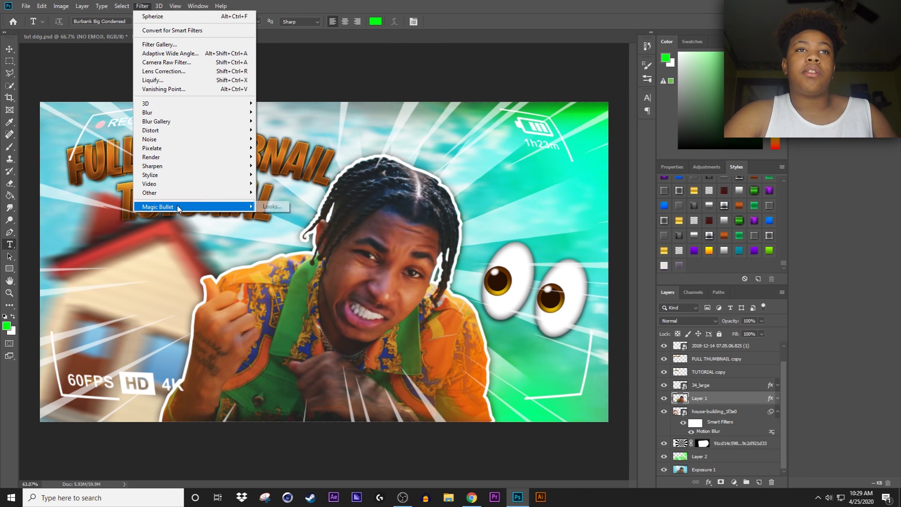
{"action": "left_click", "coordinate": [269, 206]}
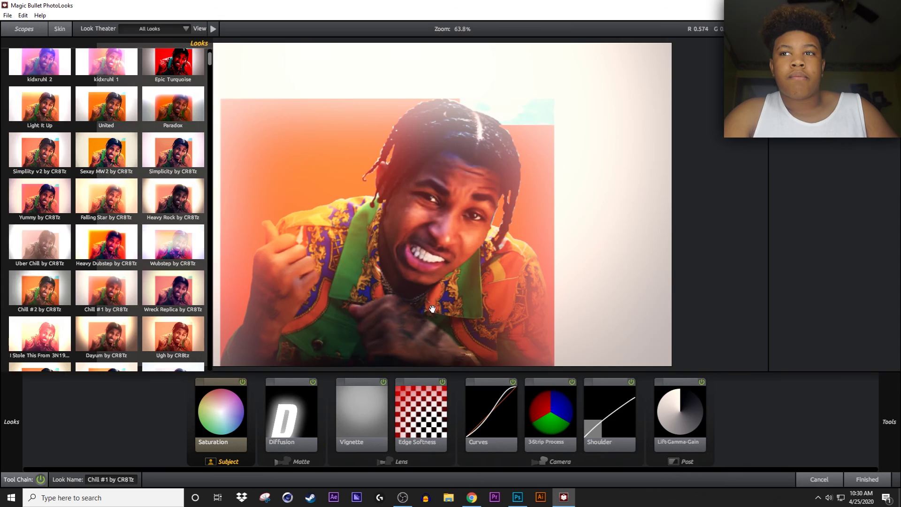
{"action": "left_click", "coordinate": [867, 479]}
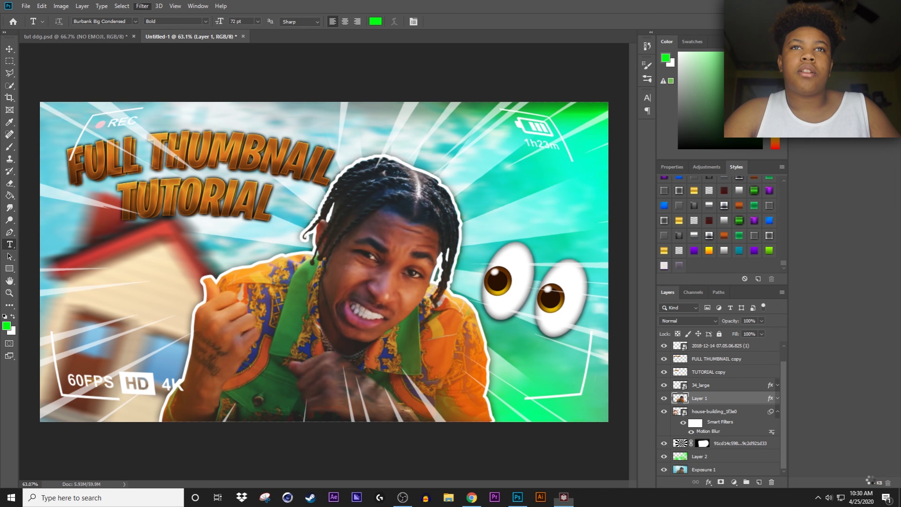